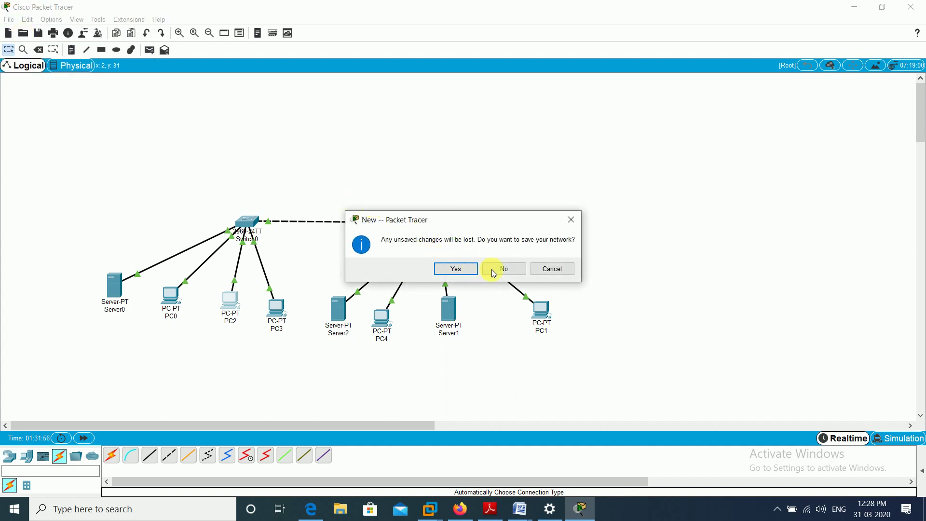
Start a new network without saving the old one and place a 2960 switch in the workspace
{"action": "left_click", "coordinate": [492, 270]}
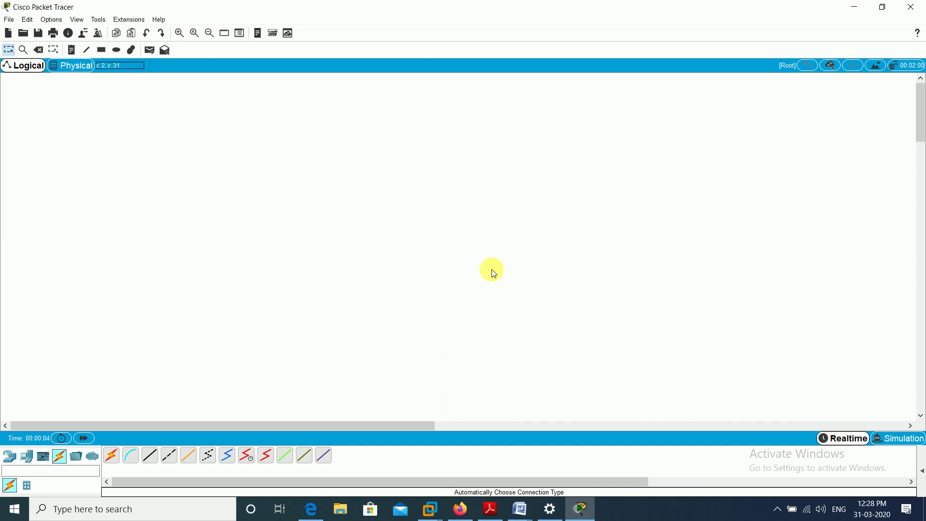
{"action": "left_click", "coordinate": [14, 458]}
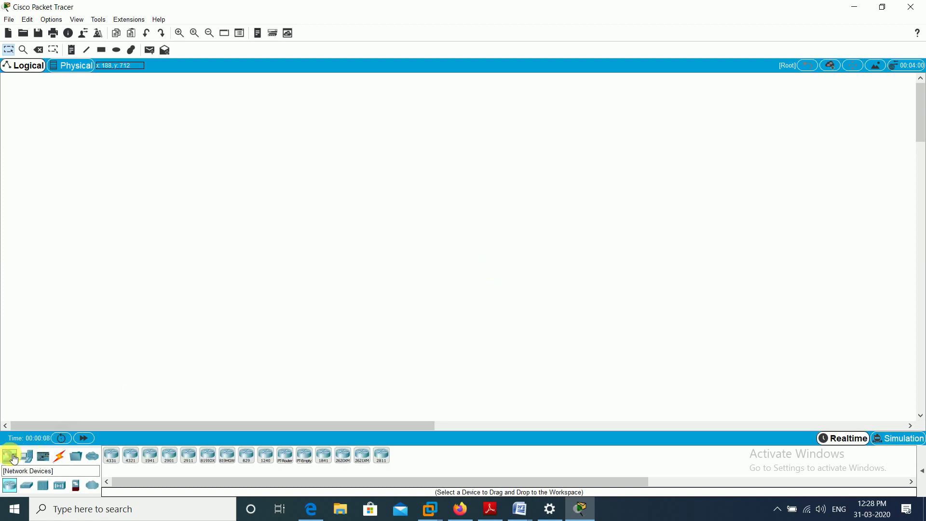
{"action": "left_click", "coordinate": [29, 488]}
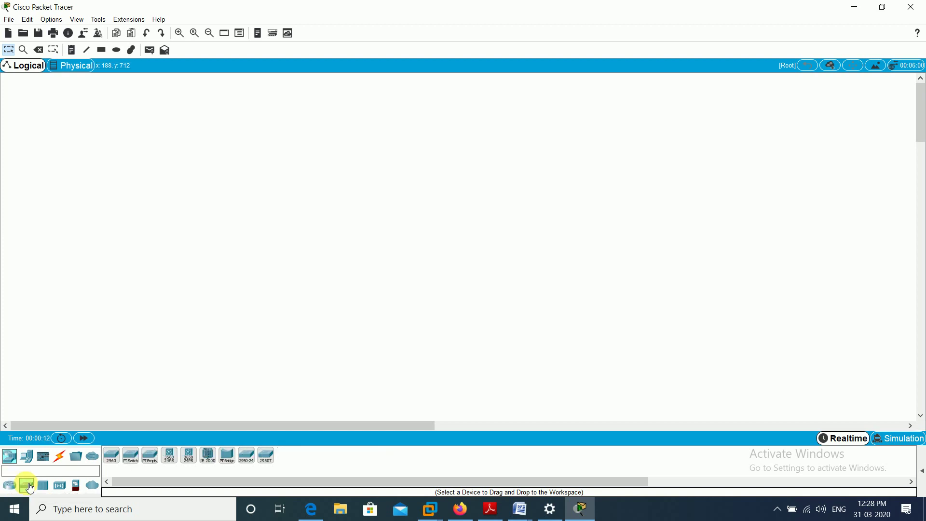
{"action": "left_click", "coordinate": [112, 456]}
{"action": "left_click", "coordinate": [380, 220]}
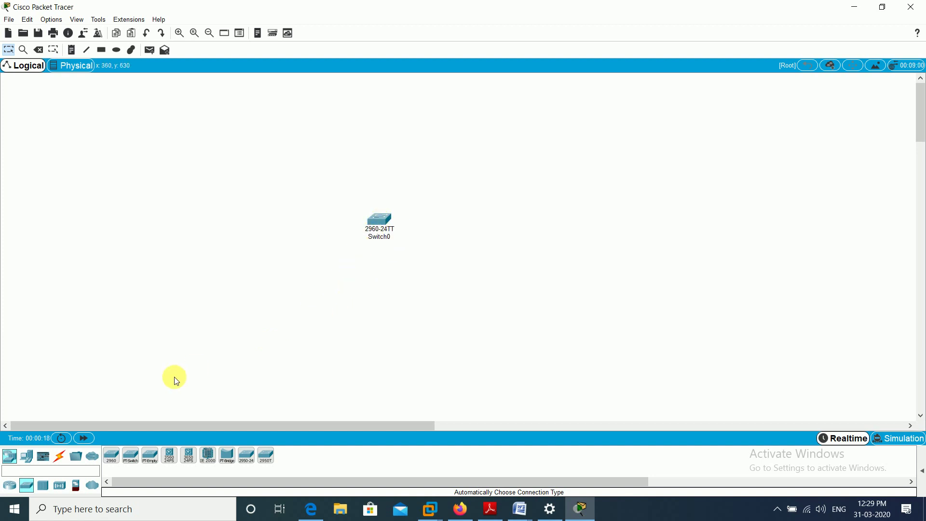
Add three PCs and align them in a spaced row below the switch
{"action": "left_click", "coordinate": [12, 457]}
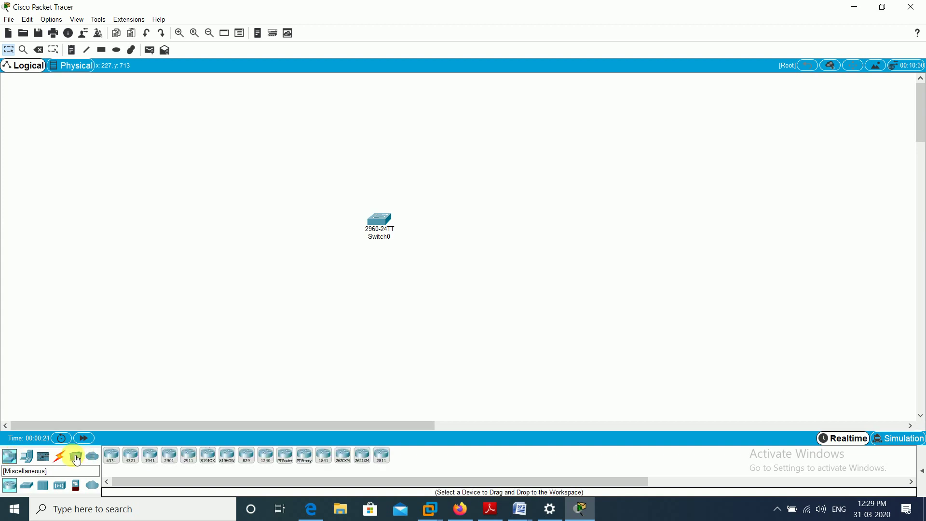
{"action": "left_click", "coordinate": [28, 456]}
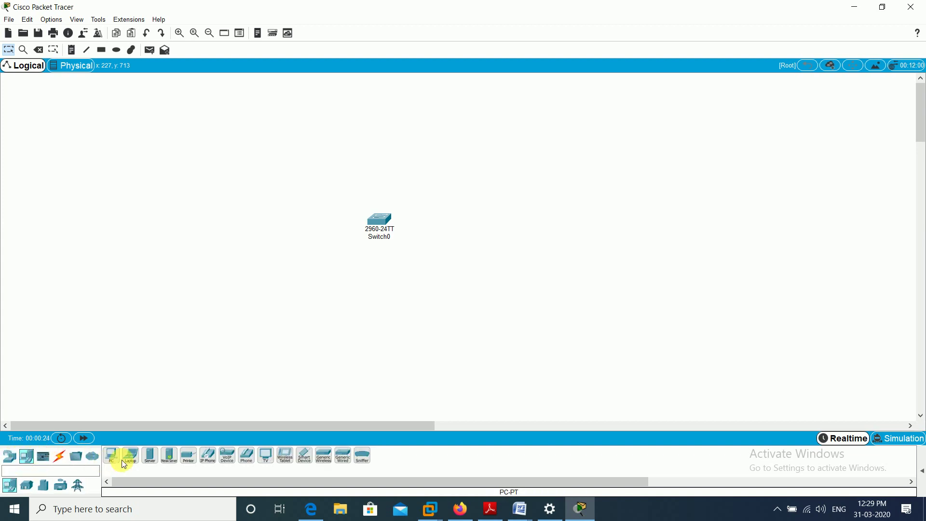
{"action": "left_click_drag", "start_coordinate": [118, 462], "coordinate": [301, 342]}
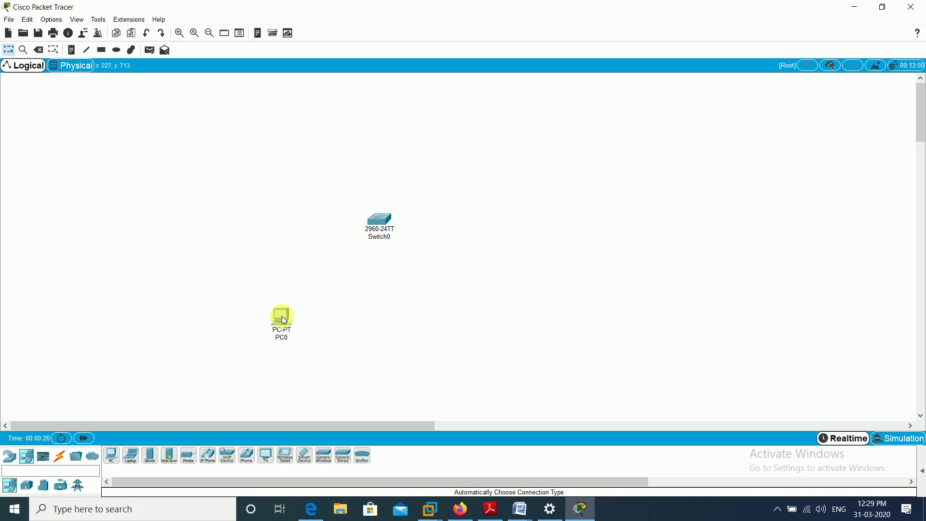
{"action": "left_click_drag", "start_coordinate": [117, 455], "coordinate": [375, 354]}
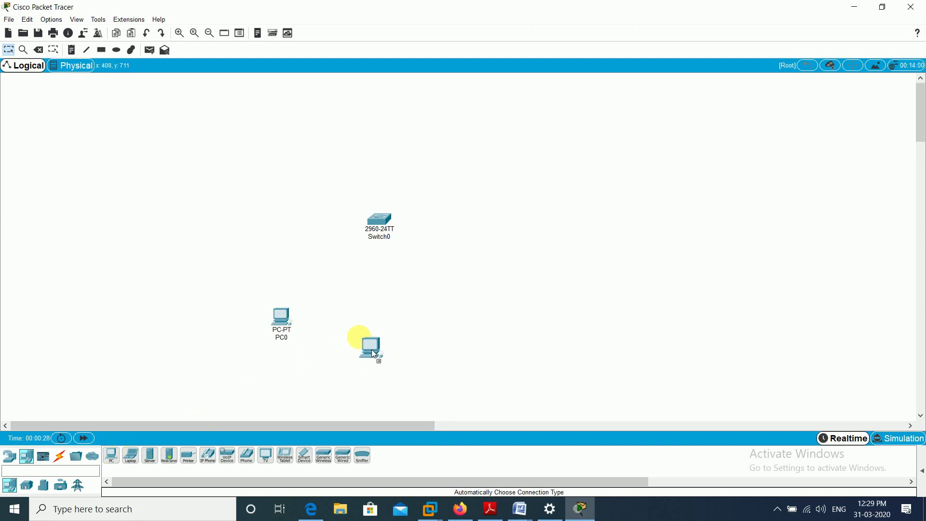
{"action": "left_click_drag", "start_coordinate": [118, 455], "coordinate": [454, 345]}
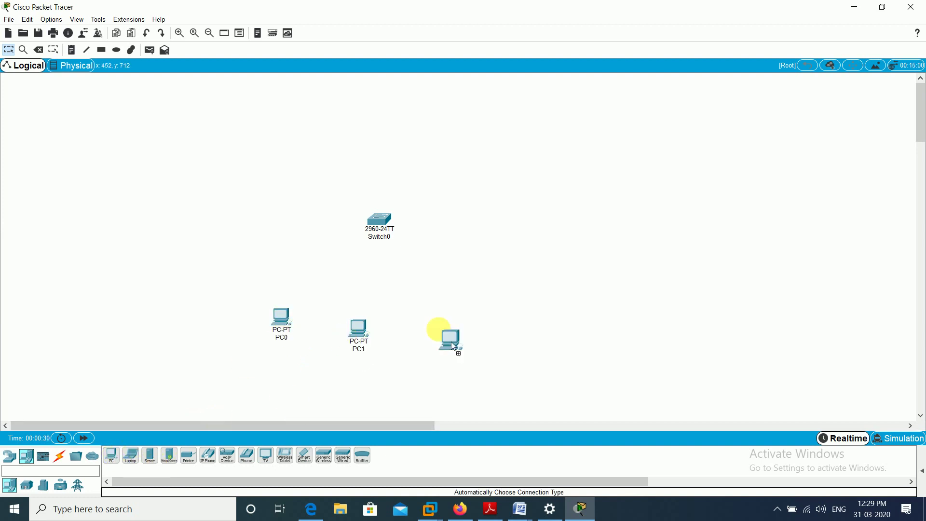
{"action": "left_click_drag", "start_coordinate": [522, 328], "coordinate": [529, 329]}
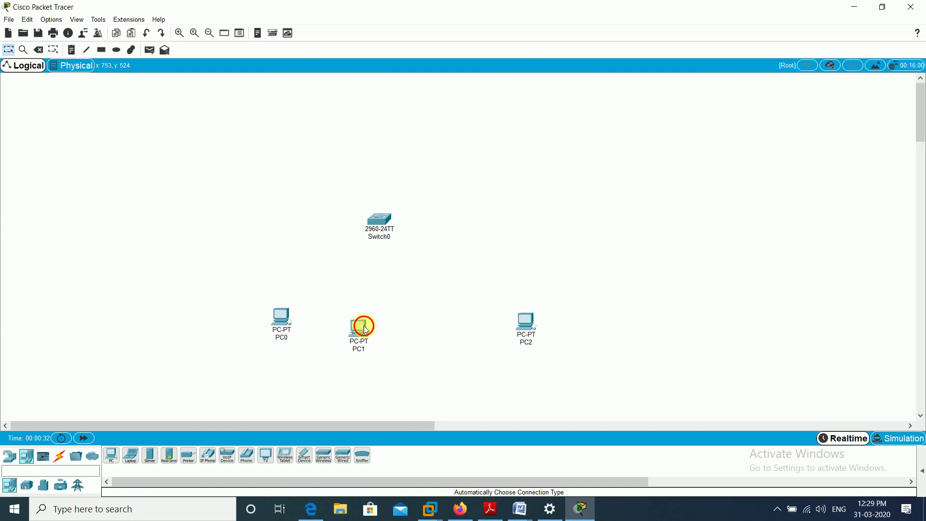
{"action": "left_click_drag", "start_coordinate": [283, 319], "coordinate": [291, 324]}
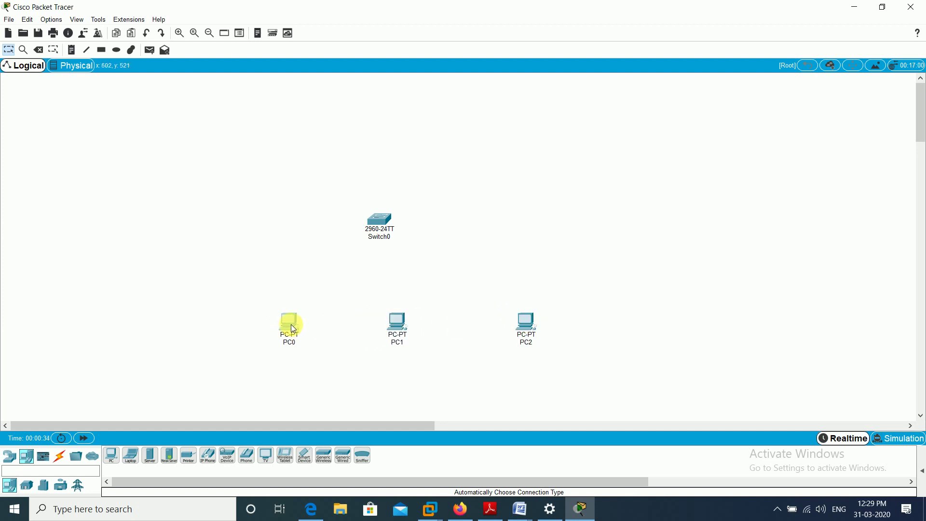
Add three generic servers in a row to the left of PC0
{"action": "left_click", "coordinate": [150, 458]}
{"action": "left_click", "coordinate": [82, 311]}
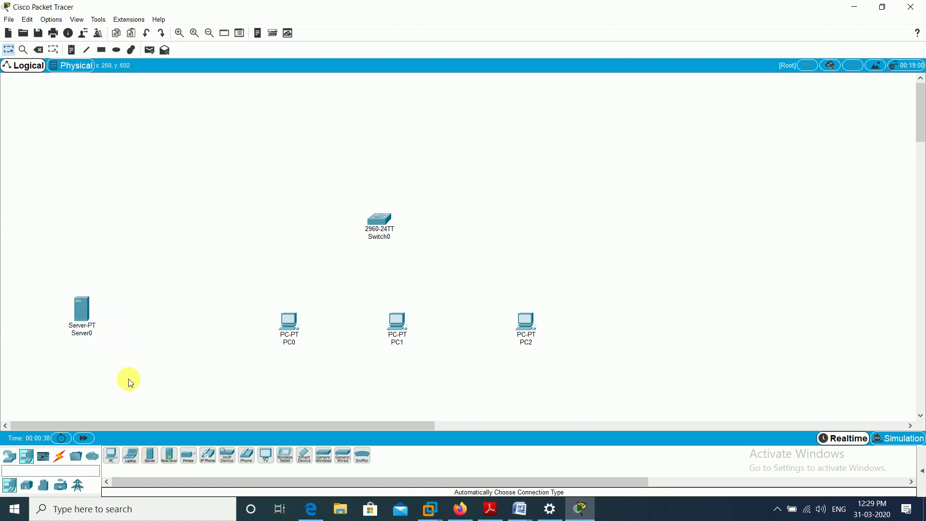
{"action": "left_click", "coordinate": [163, 465]}
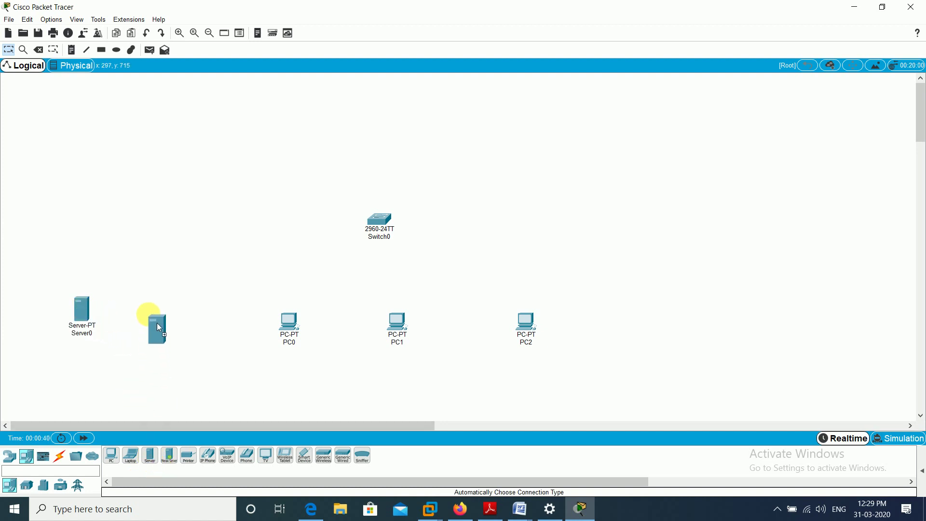
{"action": "left_click", "coordinate": [146, 311]}
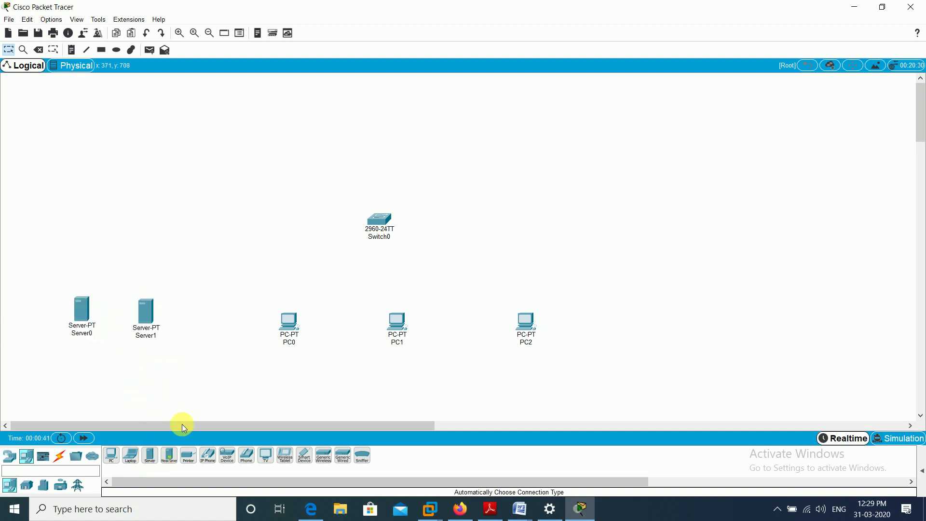
{"action": "left_click", "coordinate": [150, 455]}
{"action": "left_click", "coordinate": [211, 311]}
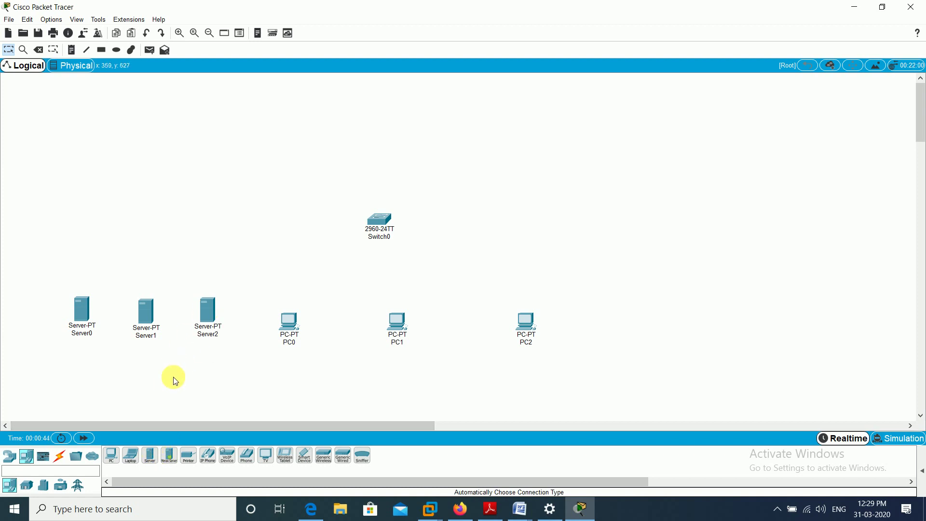
Rename Server0 as DHCP Server and Server1 as DNS Server
{"action": "left_click", "coordinate": [83, 333]}
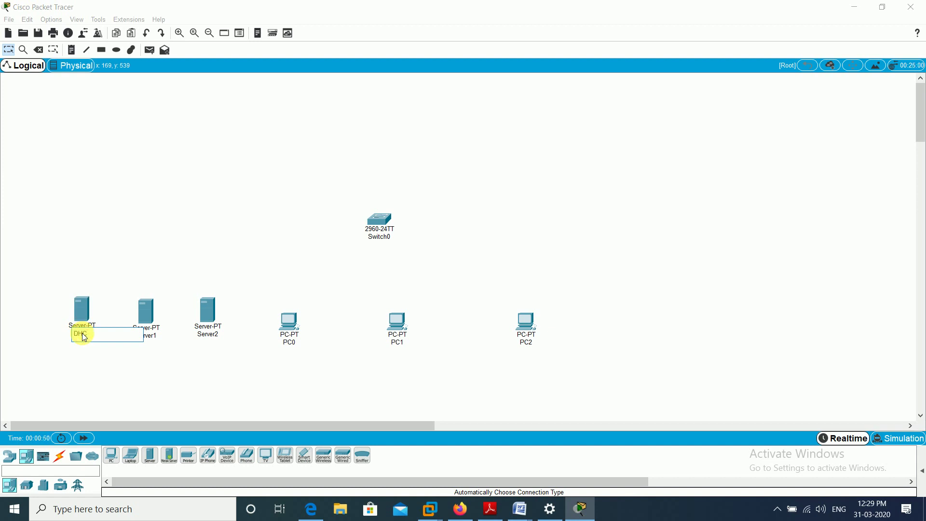
{"action": "type", "text": "DHCP Server"}
{"action": "left_click", "coordinate": [93, 387]}
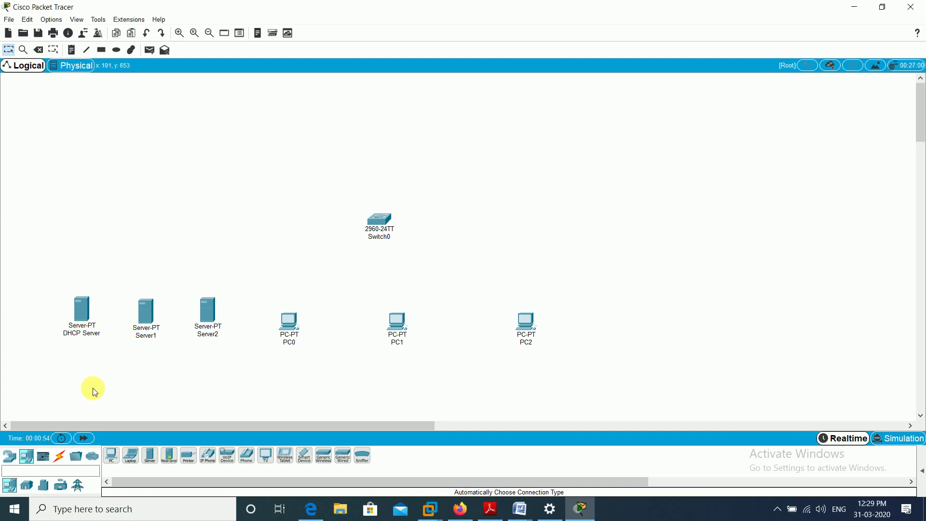
{"action": "left_click", "coordinate": [150, 337]}
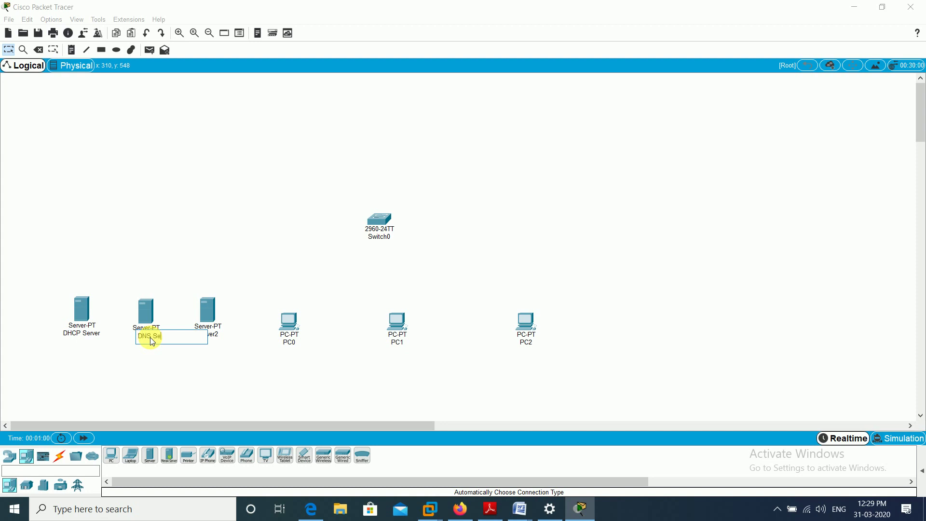
{"action": "left_click", "coordinate": [160, 374]}
Rename Server2 as Mail Server
{"action": "left_click", "coordinate": [209, 336]}
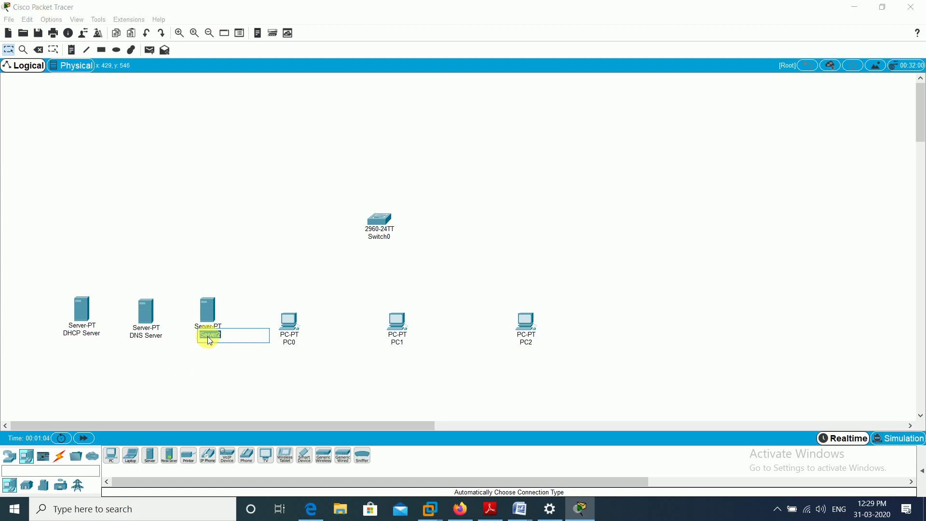
{"action": "key", "text": "BackSpace"}
{"action": "type", "text": "Mail S"}
{"action": "left_click", "coordinate": [256, 376]}
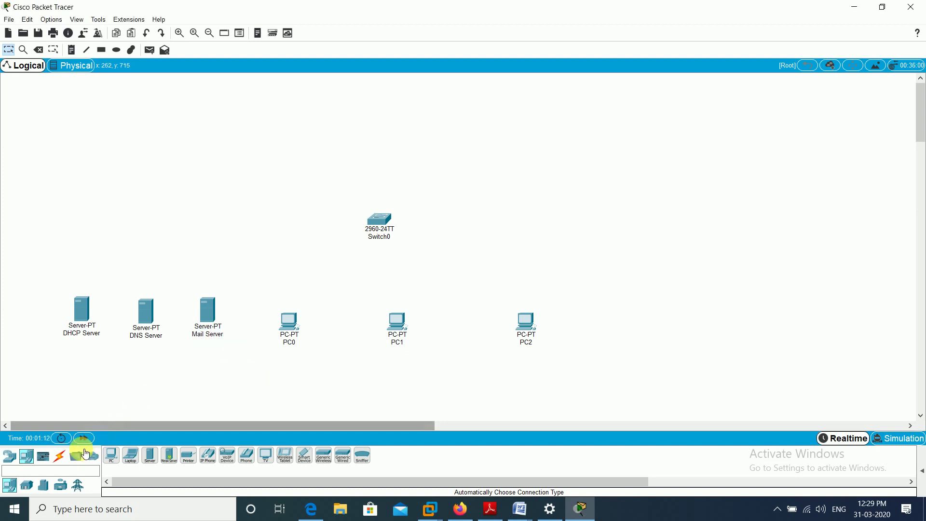
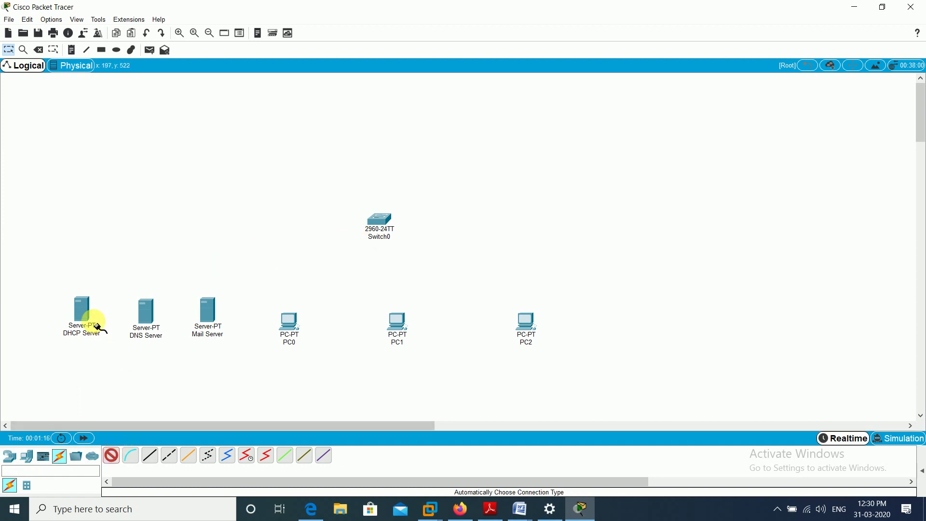
Connect the DHCP, DNS and Mail servers to Switch0 using the automatic connection type
{"action": "left_click", "coordinate": [86, 310]}
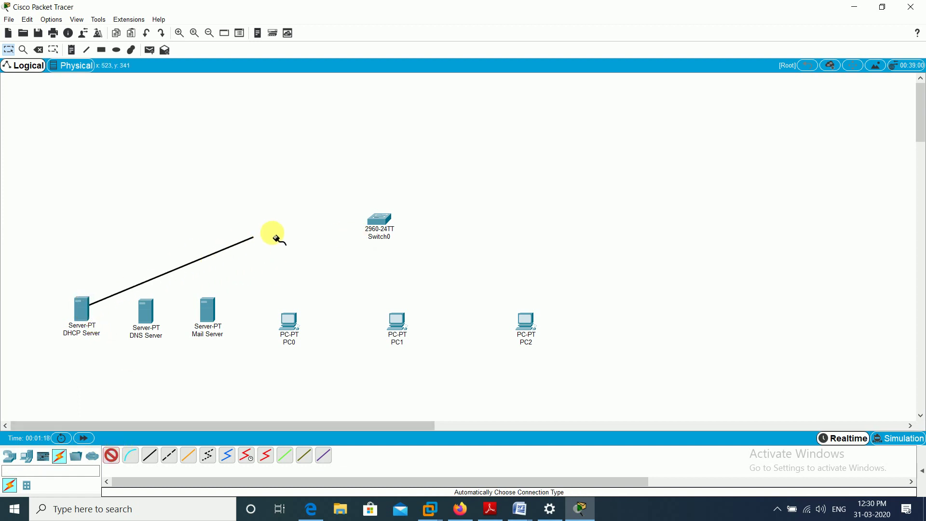
{"action": "left_click", "coordinate": [377, 221]}
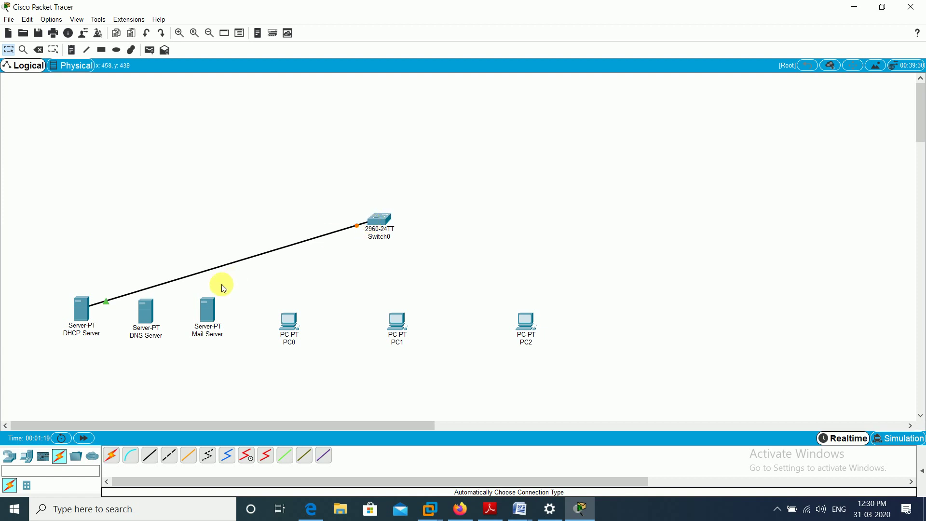
{"action": "left_click", "coordinate": [112, 454]}
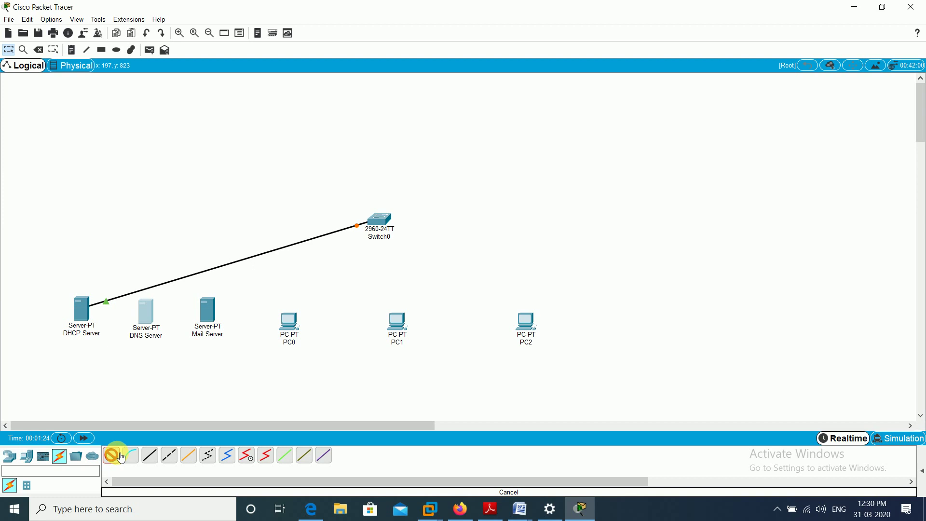
{"action": "left_click", "coordinate": [142, 342]}
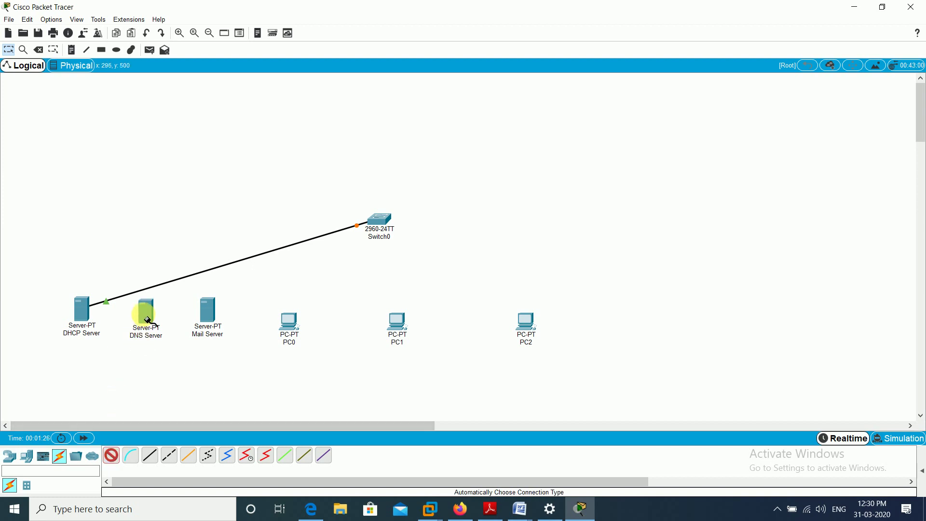
{"action": "left_click", "coordinate": [367, 232]}
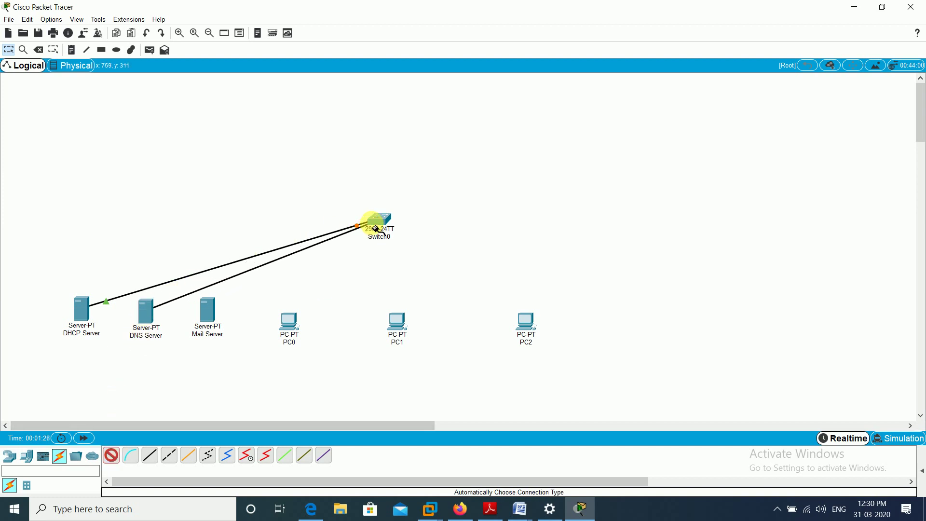
{"action": "left_click", "coordinate": [111, 457]}
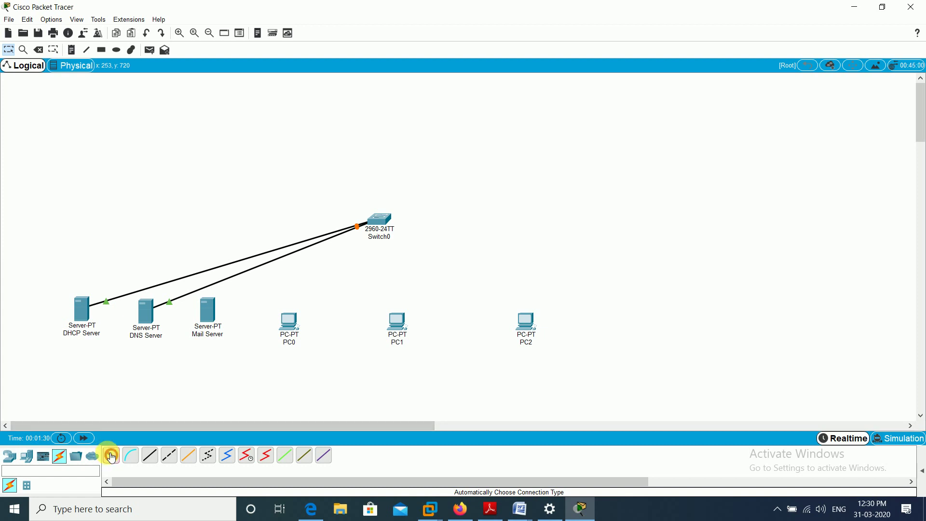
{"action": "left_click", "coordinate": [210, 311]}
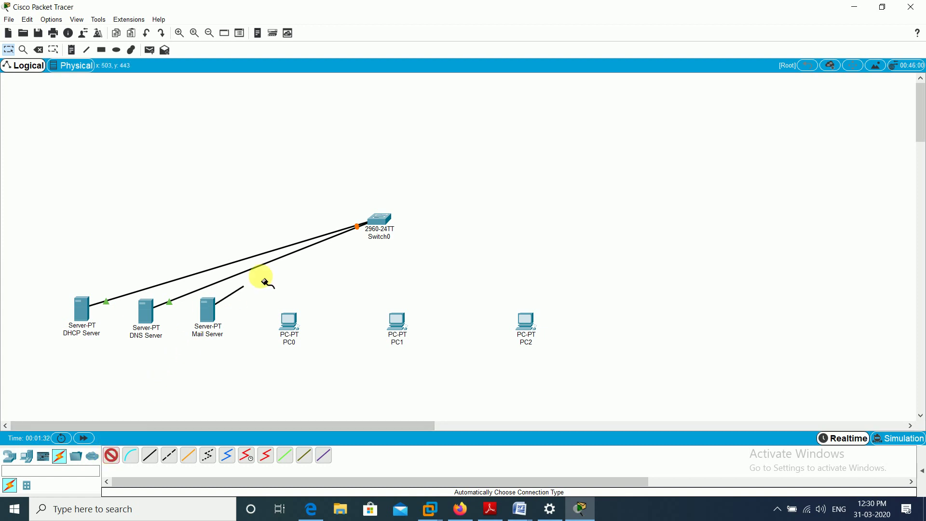
{"action": "left_click", "coordinate": [379, 227]}
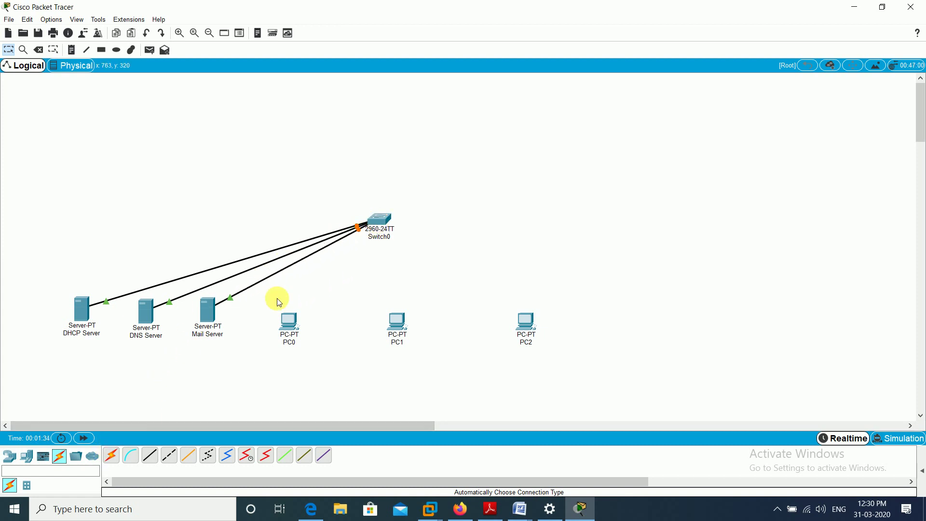
Connect PC0, PC1 and PC2 to Switch0 using the automatic connection type
{"action": "left_click", "coordinate": [112, 456]}
{"action": "left_click", "coordinate": [284, 320]}
{"action": "left_click", "coordinate": [372, 223]}
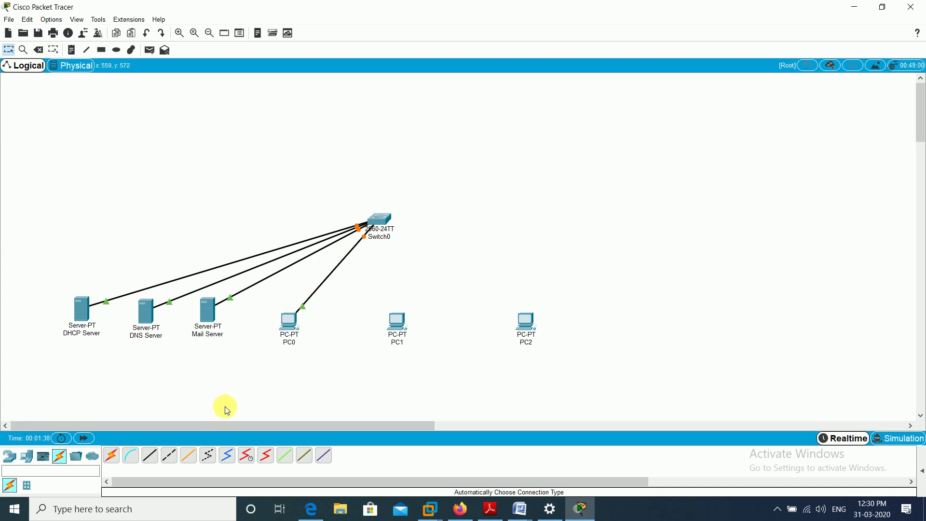
{"action": "left_click", "coordinate": [112, 462]}
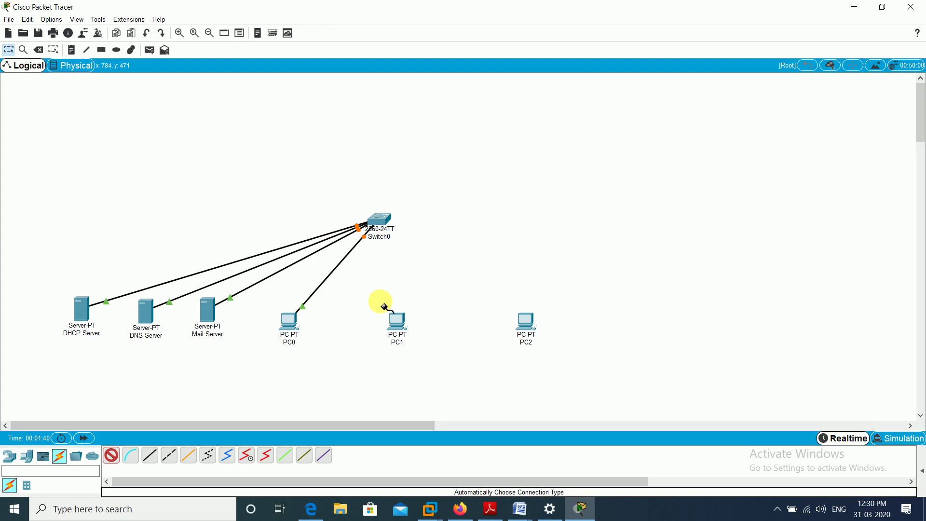
{"action": "left_click", "coordinate": [394, 320]}
{"action": "left_click", "coordinate": [377, 222]}
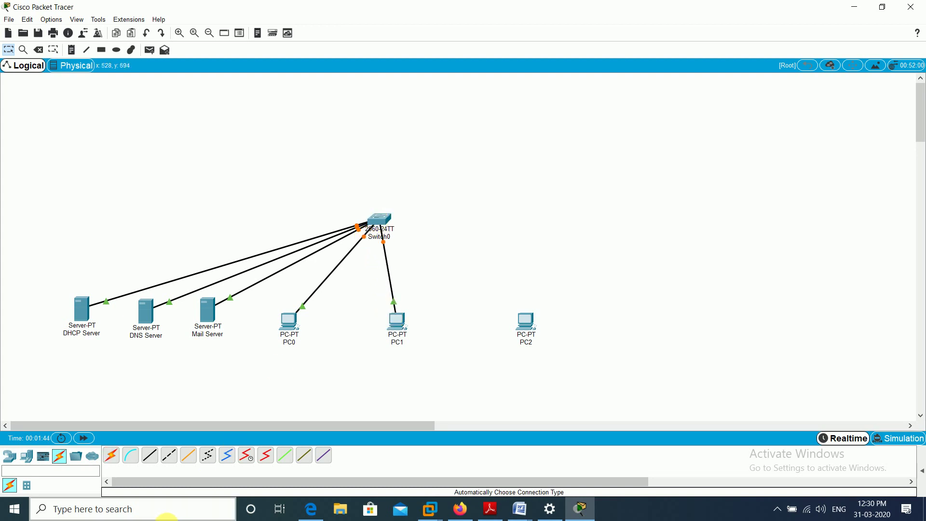
{"action": "left_click", "coordinate": [118, 462]}
{"action": "left_click", "coordinate": [527, 320]}
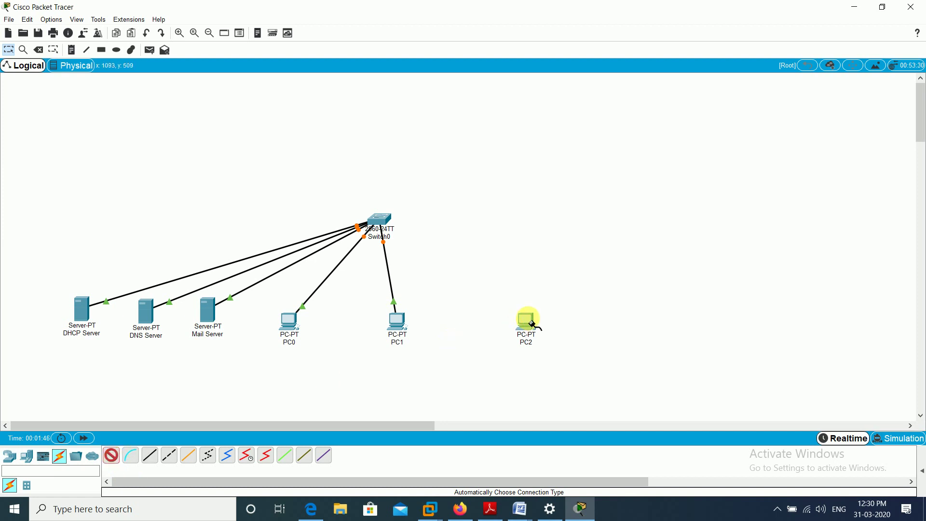
{"action": "left_click", "coordinate": [382, 217]}
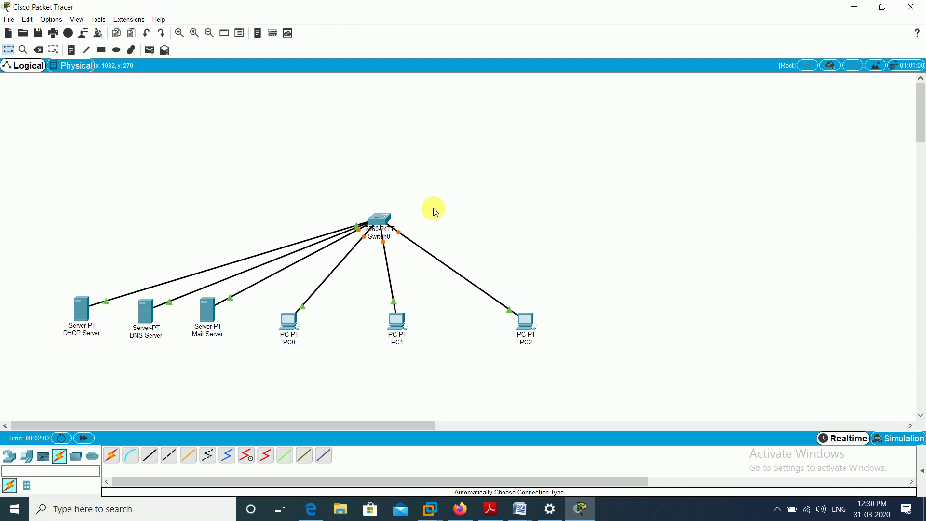
Give the DHCP Server the static IP address 192.168.1.1 with subnet mask 255.255.255.0
{"action": "left_click", "coordinate": [85, 317]}
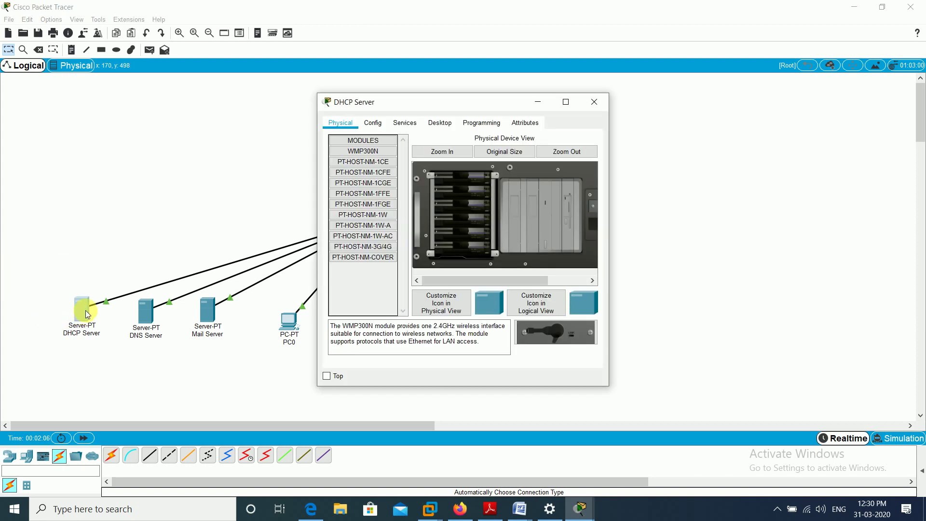
{"action": "left_click", "coordinate": [435, 124]}
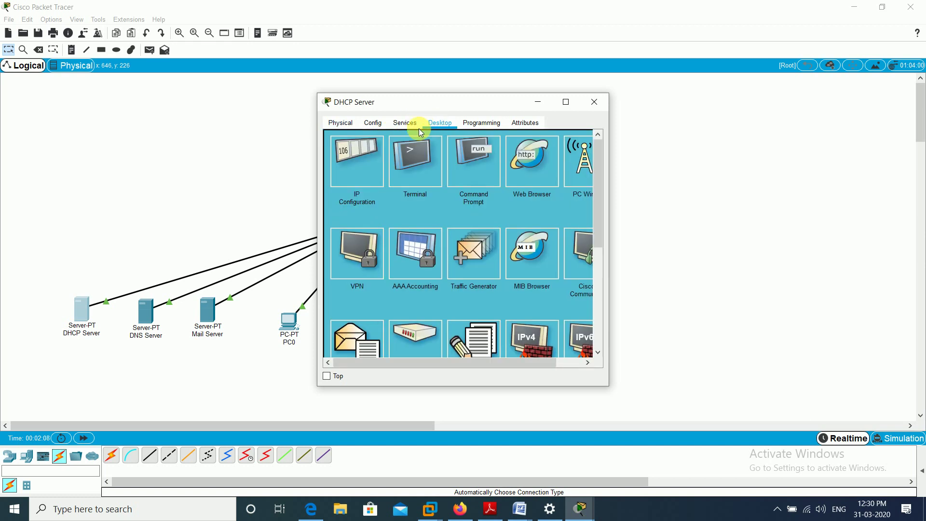
{"action": "left_click", "coordinate": [369, 161]}
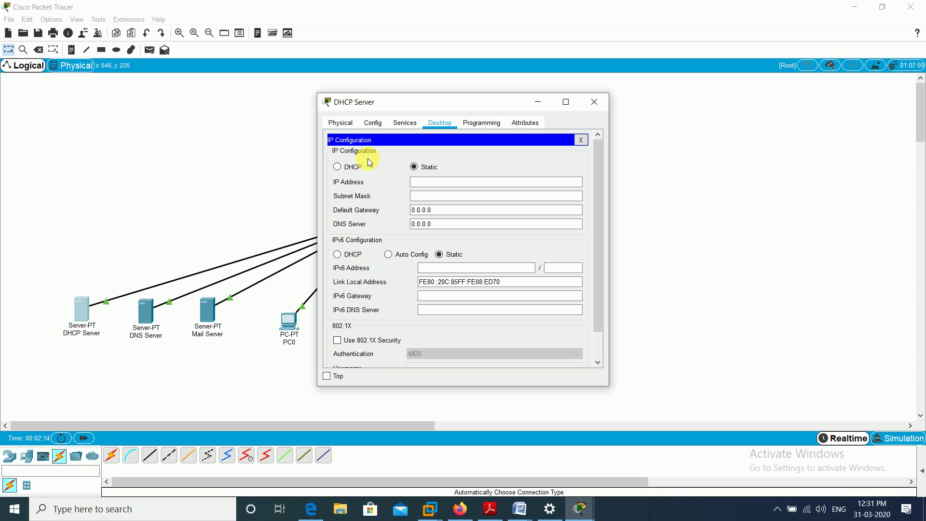
{"action": "left_click", "coordinate": [418, 181]}
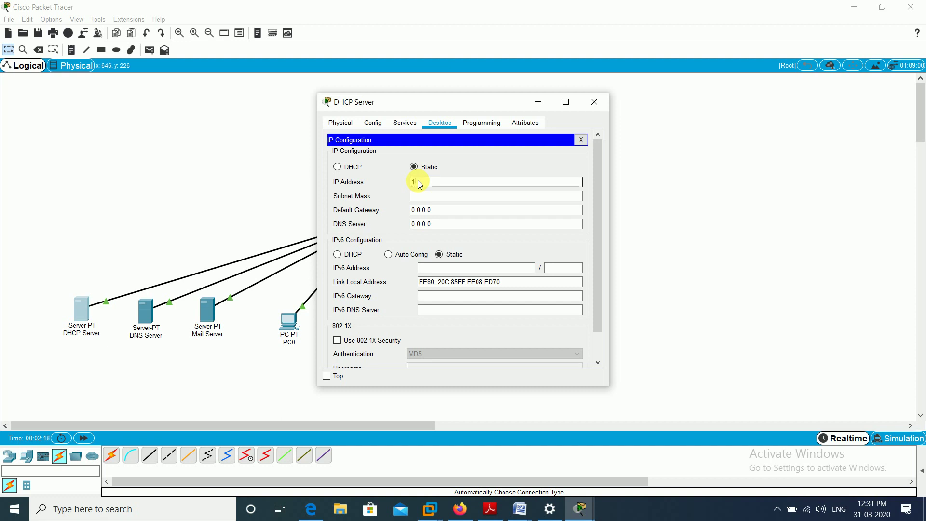
{"action": "type", "text": "192.168.1.1"}
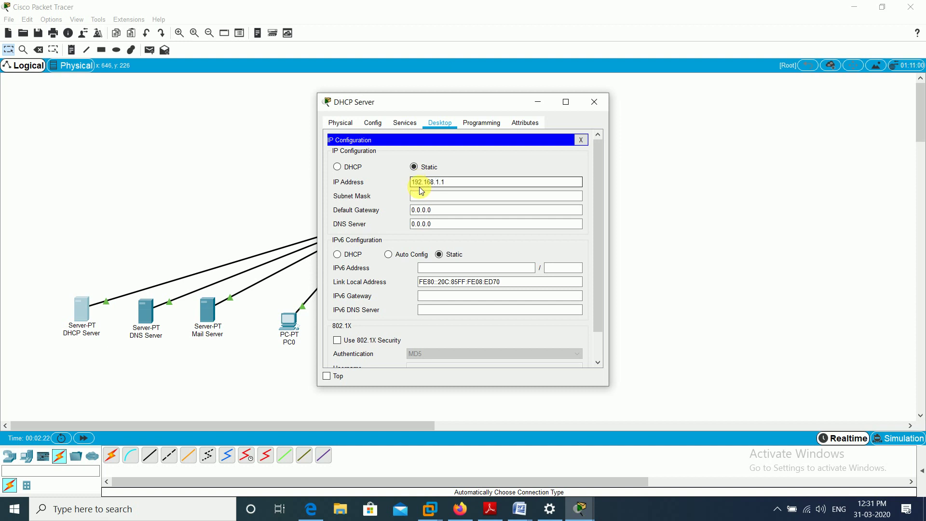
{"action": "left_click", "coordinate": [423, 198]}
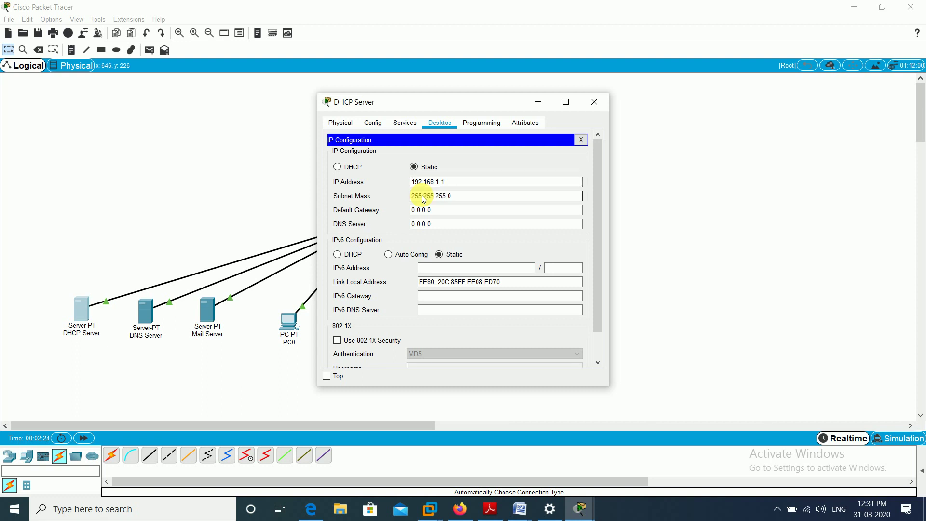
Set the DNS server address in the DHCP Server's IP configuration to 192.168.1.2
{"action": "left_click", "coordinate": [434, 211]}
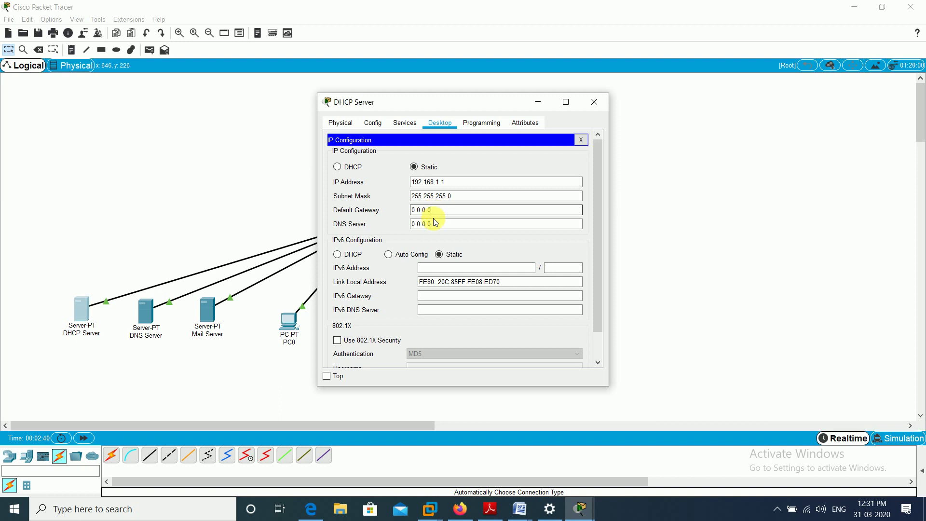
{"action": "left_click", "coordinate": [433, 224]}
{"action": "key", "text": "BackSpace"}
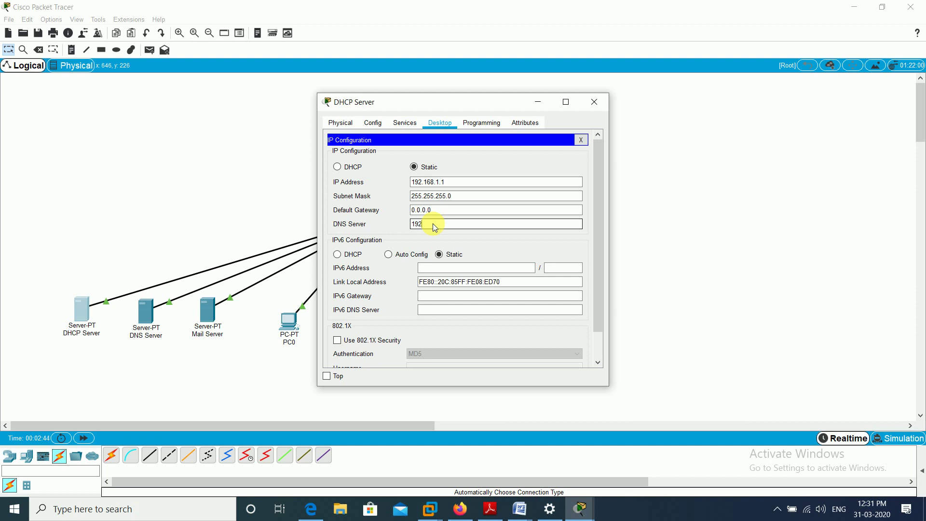
{"action": "type", "text": "192.168.1.2"}
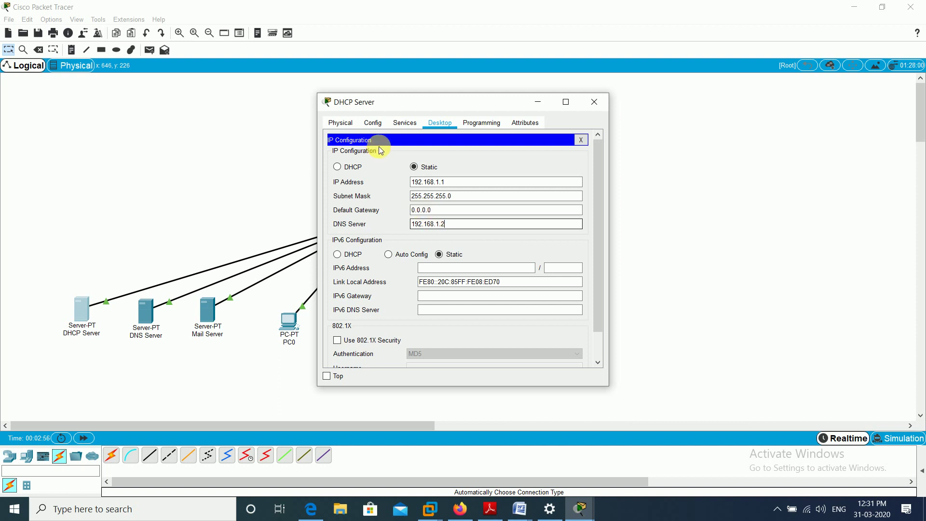
Turn on the DHCP service for interface FastEthernet0 on the DHCP Server
{"action": "left_click", "coordinate": [400, 129]}
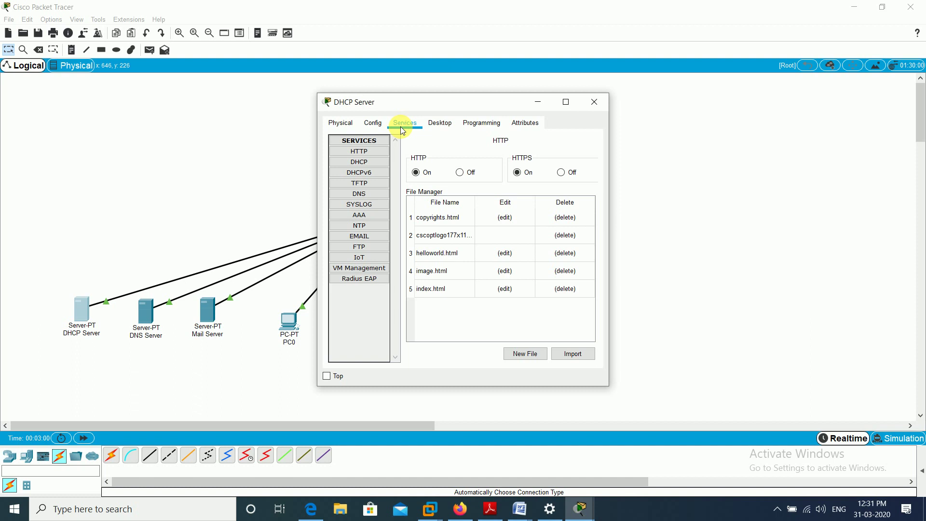
{"action": "left_click", "coordinate": [365, 163]}
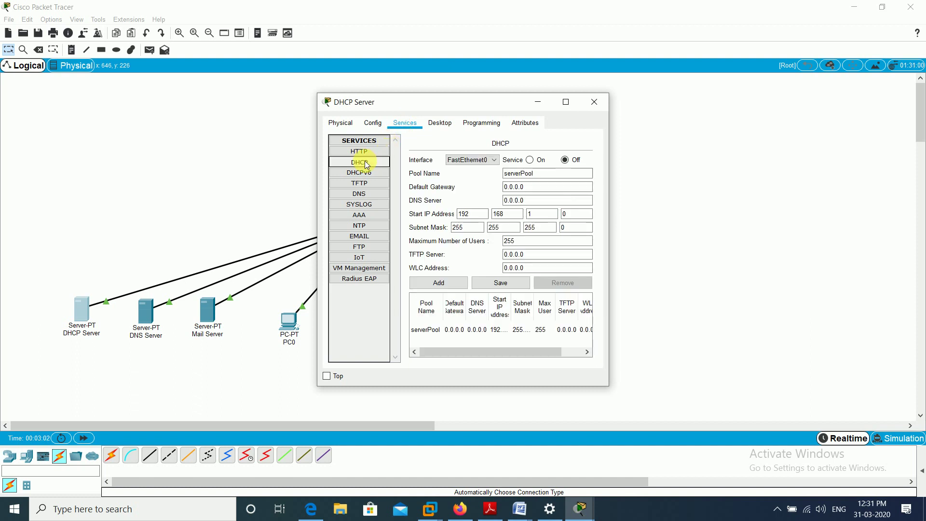
{"action": "left_click", "coordinate": [365, 174]}
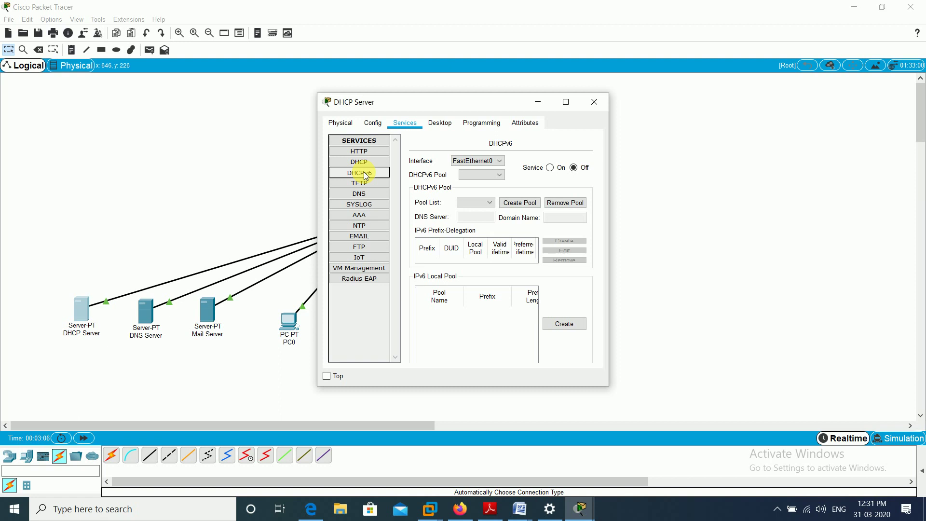
{"action": "left_click", "coordinate": [364, 163]}
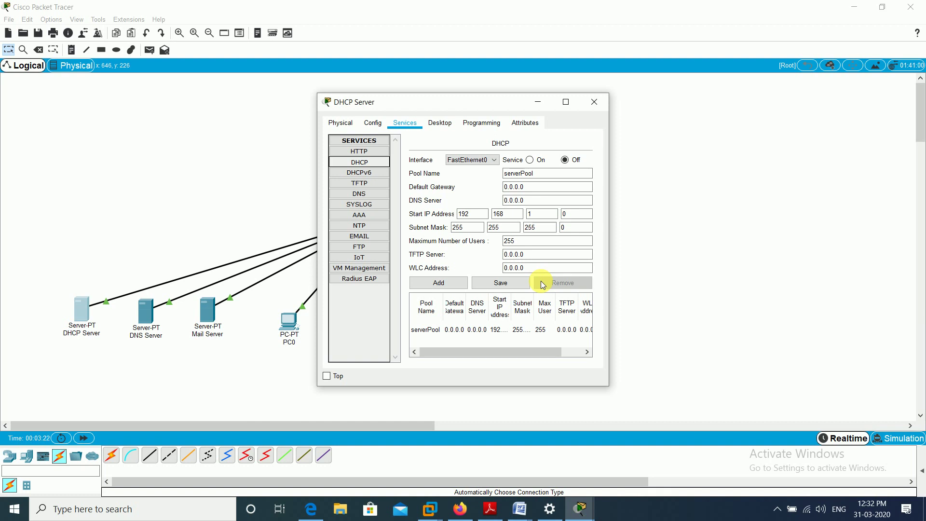
{"action": "left_click", "coordinate": [529, 160]}
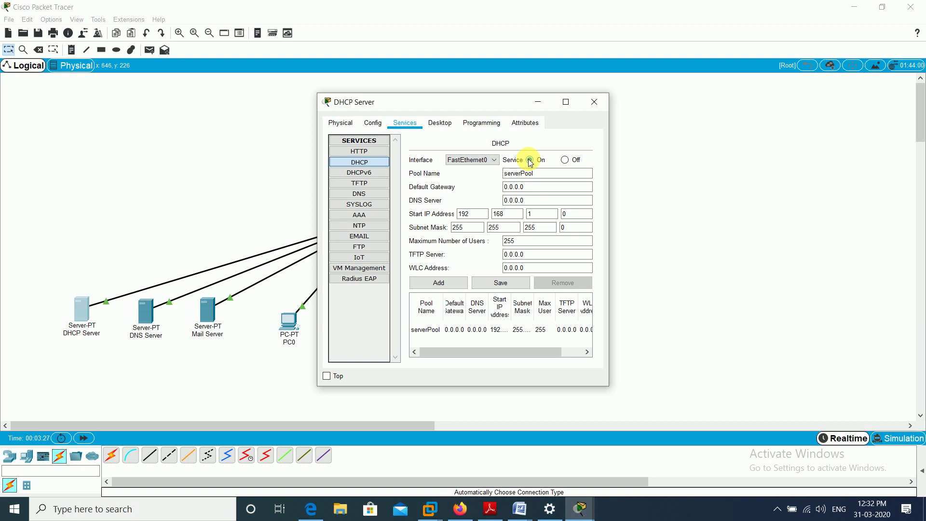
{"action": "left_click", "coordinate": [488, 159]}
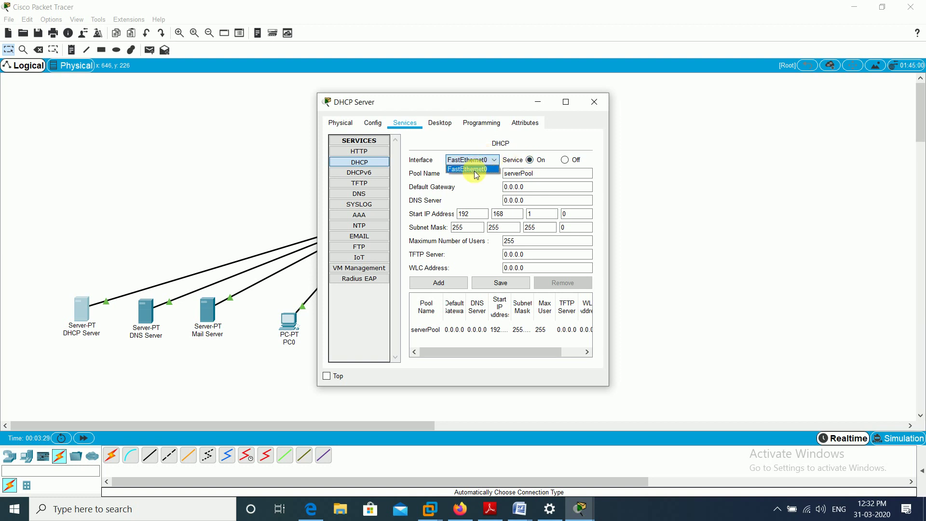
{"action": "left_click", "coordinate": [475, 170]}
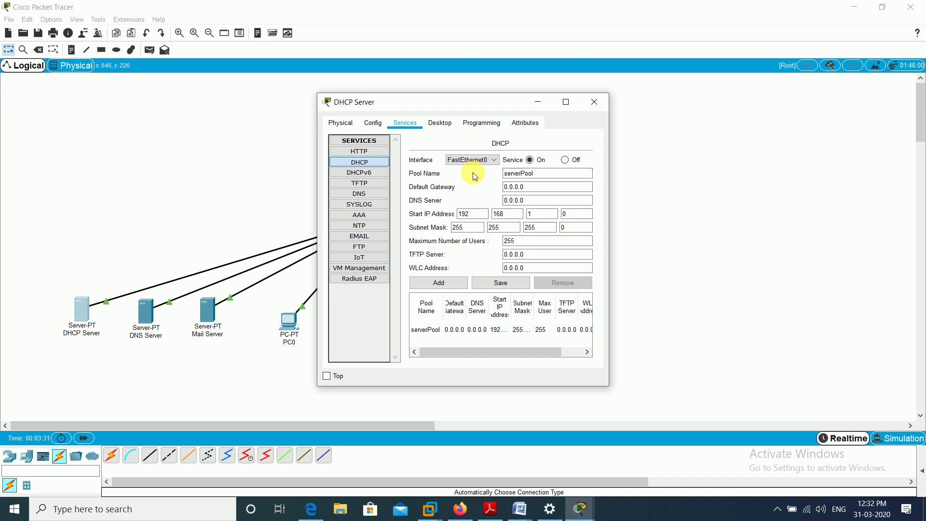
Set the DNS server of the DHCP pool serverPool to 192.168.1.2 and save the pool
{"action": "left_click", "coordinate": [529, 201]}
{"action": "key", "text": "BackSpace"}
{"action": "key", "text": "BackSpace"}
{"action": "key", "text": "BackSpace"}
{"action": "key", "text": "BackSpace"}
{"action": "key", "text": "BackSpace"}
{"action": "key", "text": "BackSpace"}
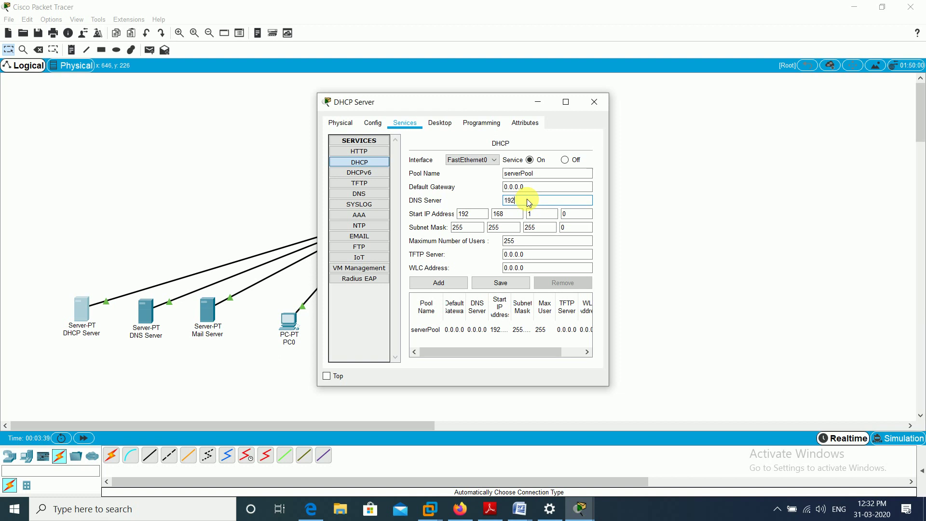
{"action": "type", "text": "192.168.1.2"}
{"action": "left_click_drag", "start_coordinate": [426, 99], "coordinate": [430, 103]}
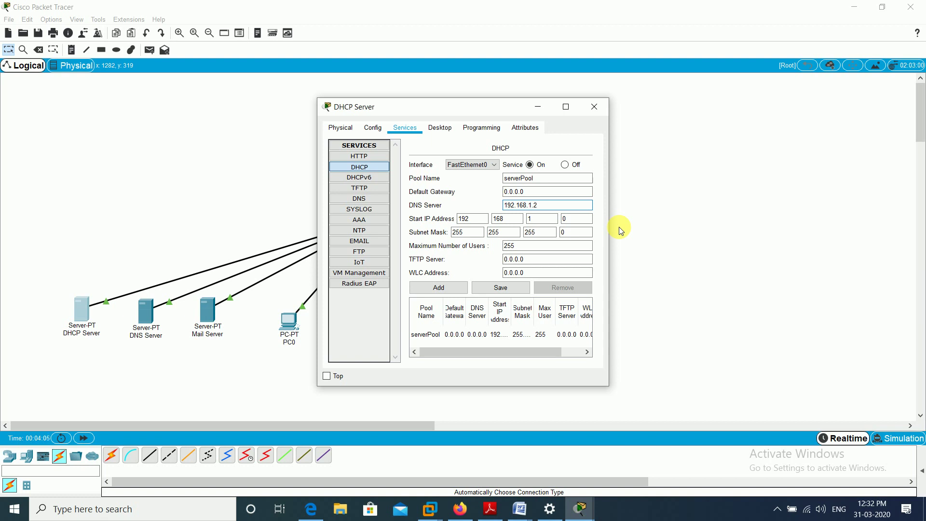
{"action": "left_click", "coordinate": [496, 287]}
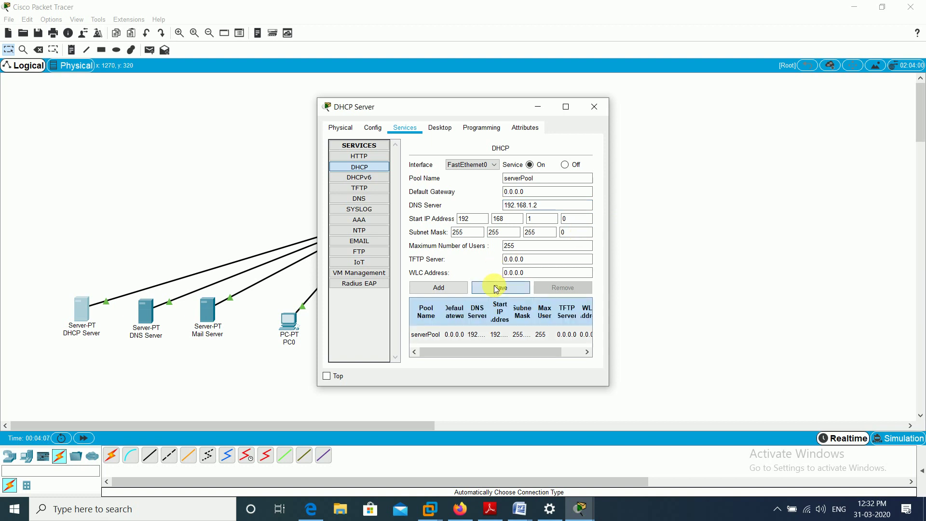
Select the serverPool entry, save it again and close the DHCP Server's configuration
{"action": "left_click", "coordinate": [488, 340]}
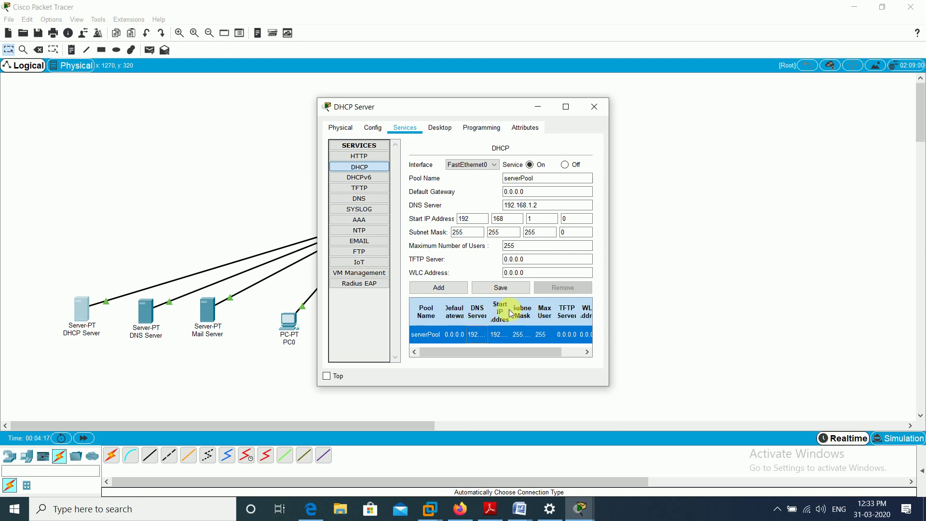
{"action": "left_click", "coordinate": [526, 345]}
{"action": "left_click_drag", "start_coordinate": [540, 352], "coordinate": [520, 353]}
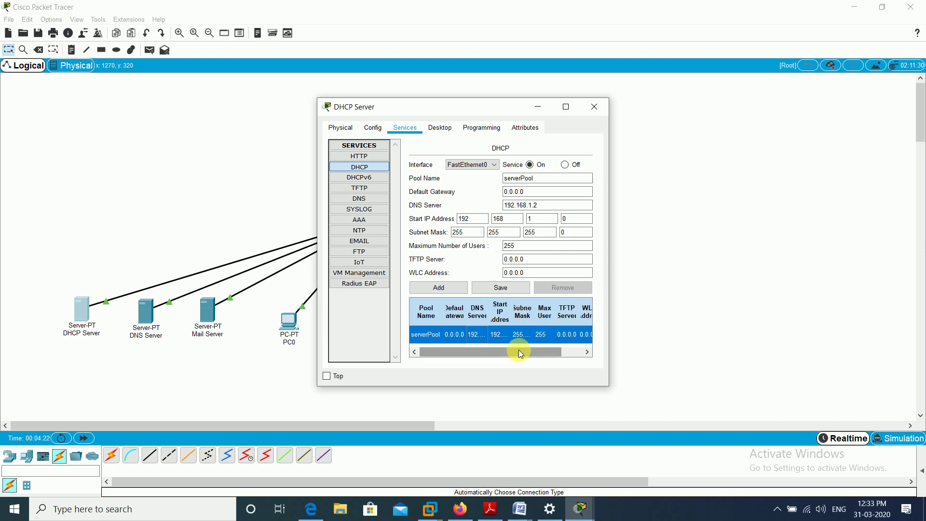
{"action": "left_click", "coordinate": [491, 289]}
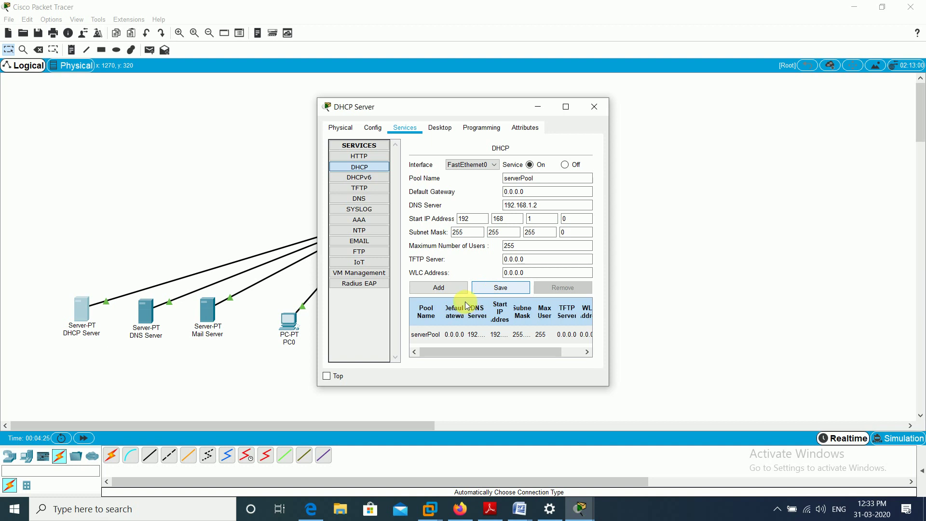
{"action": "left_click", "coordinate": [594, 109]}
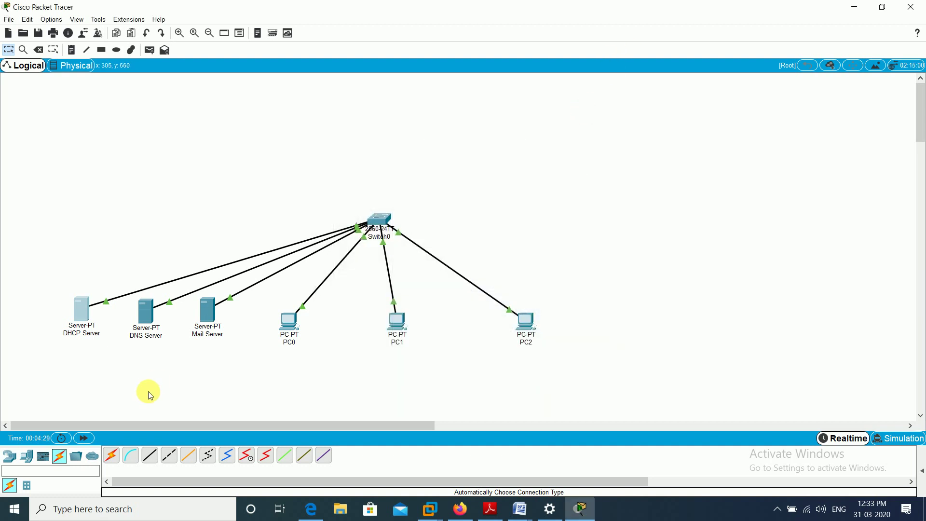
Switch the DNS Server's IPv4 configuration from static to DHCP so it obtains its address automatically
{"action": "left_click", "coordinate": [150, 307]}
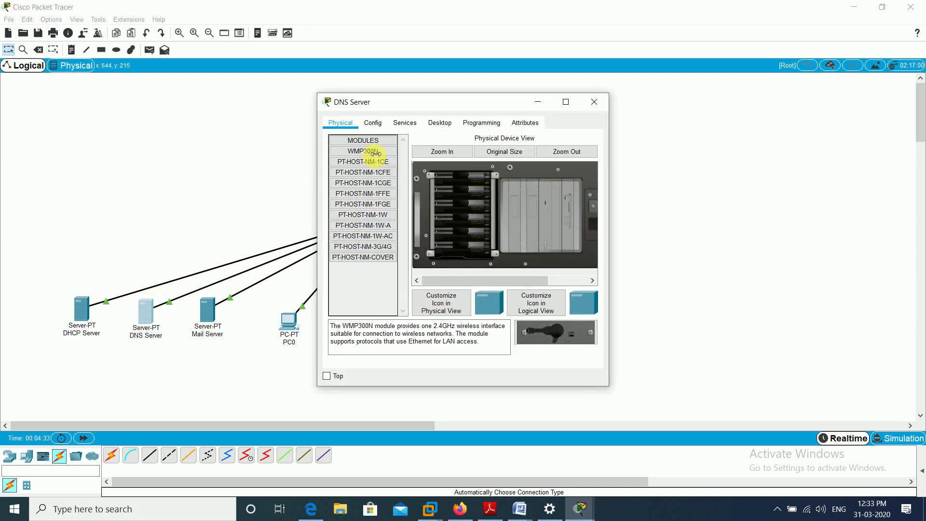
{"action": "left_click", "coordinate": [440, 123]}
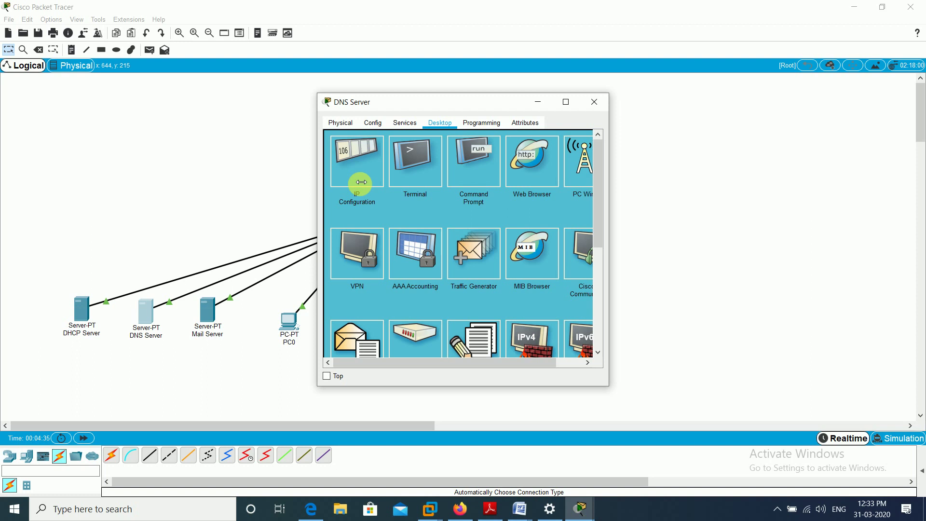
{"action": "left_click", "coordinate": [352, 167]}
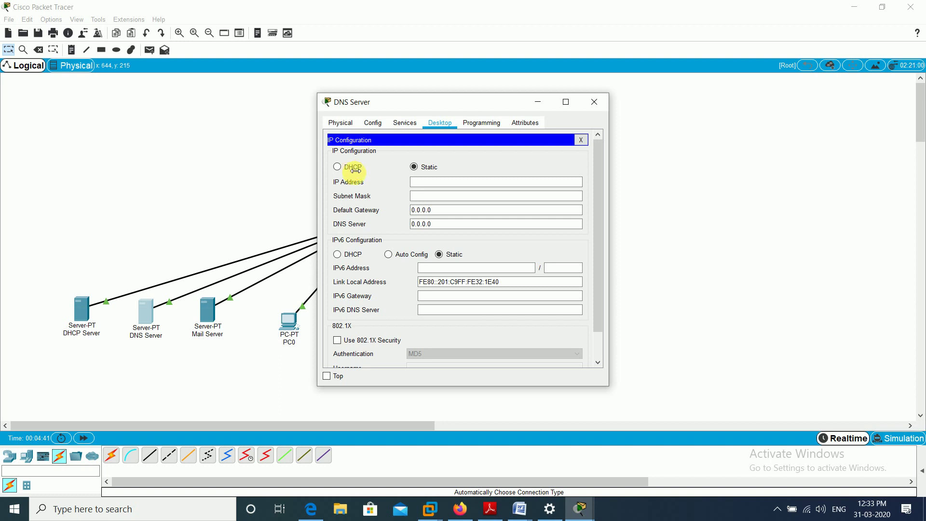
{"action": "left_click", "coordinate": [339, 167]}
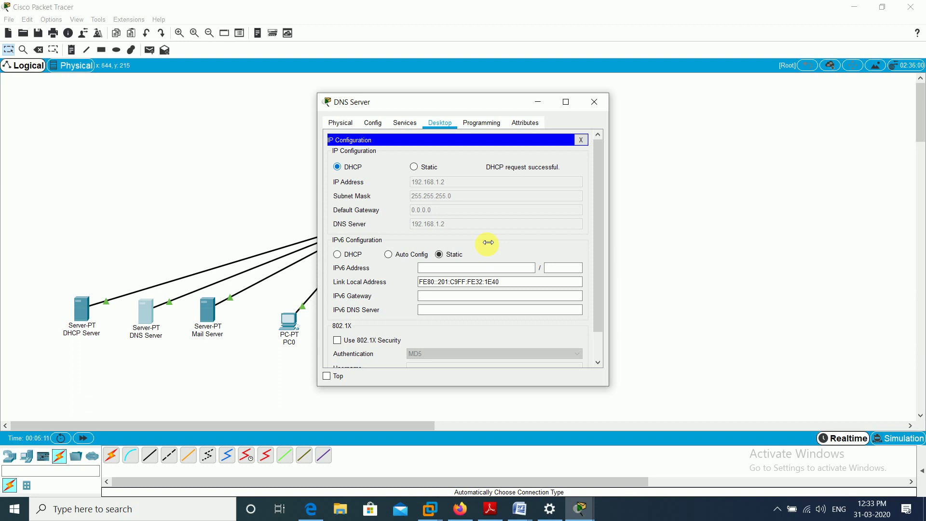
Turn on the DNS service on the DNS Server and close its configuration
{"action": "left_click", "coordinate": [411, 125]}
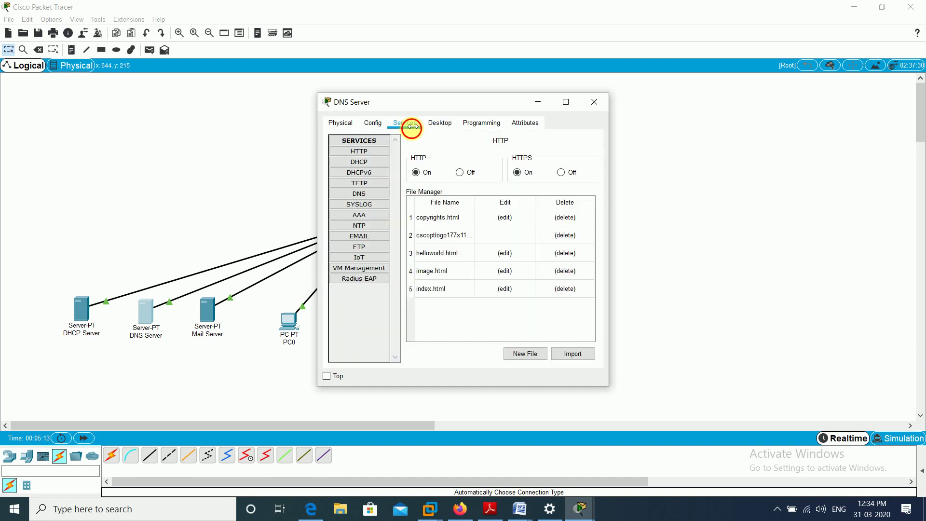
{"action": "left_click", "coordinate": [358, 193]}
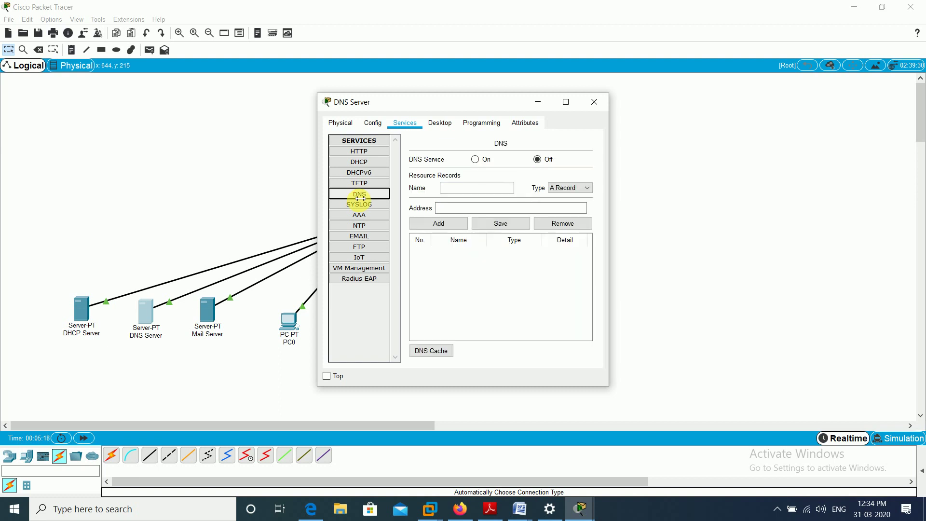
{"action": "left_click", "coordinate": [481, 160]}
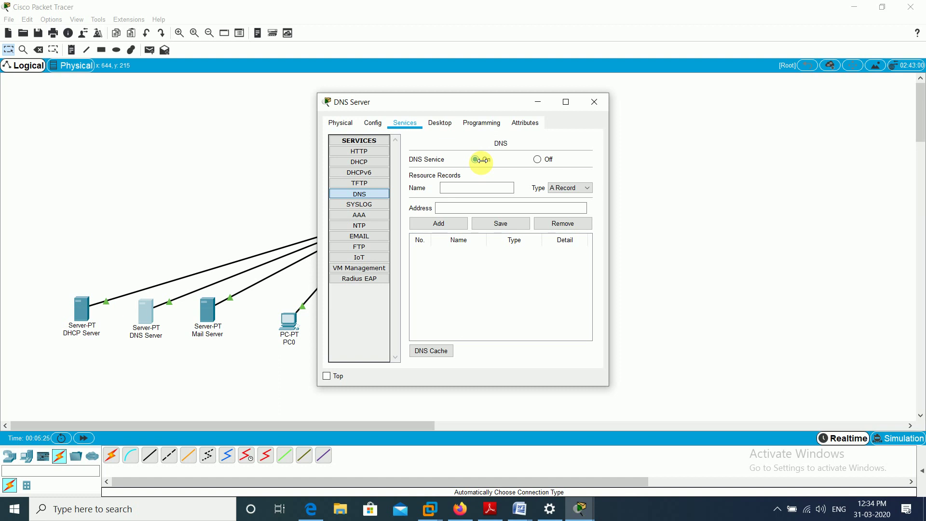
{"action": "left_click", "coordinate": [595, 101]}
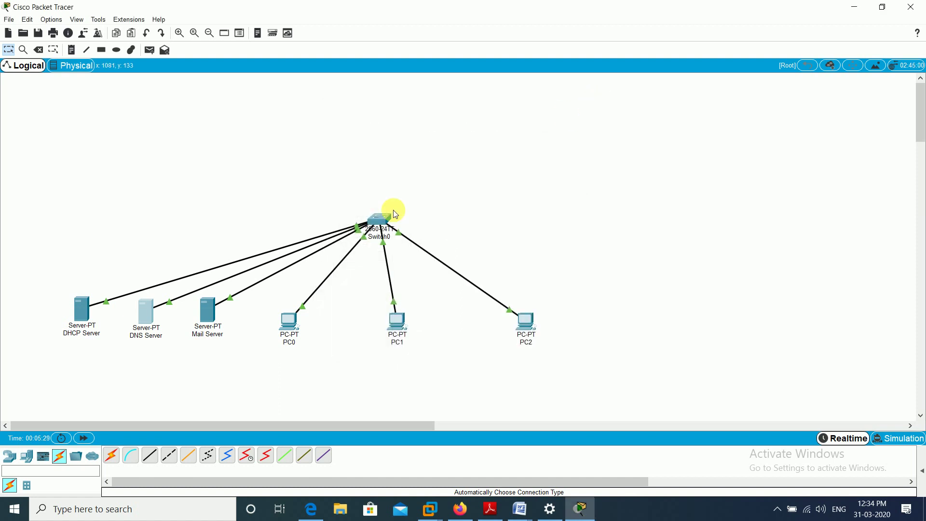
Switch the Mail Server's IPv4 configuration from static to DHCP so it obtains its address automatically
{"action": "left_click", "coordinate": [208, 318]}
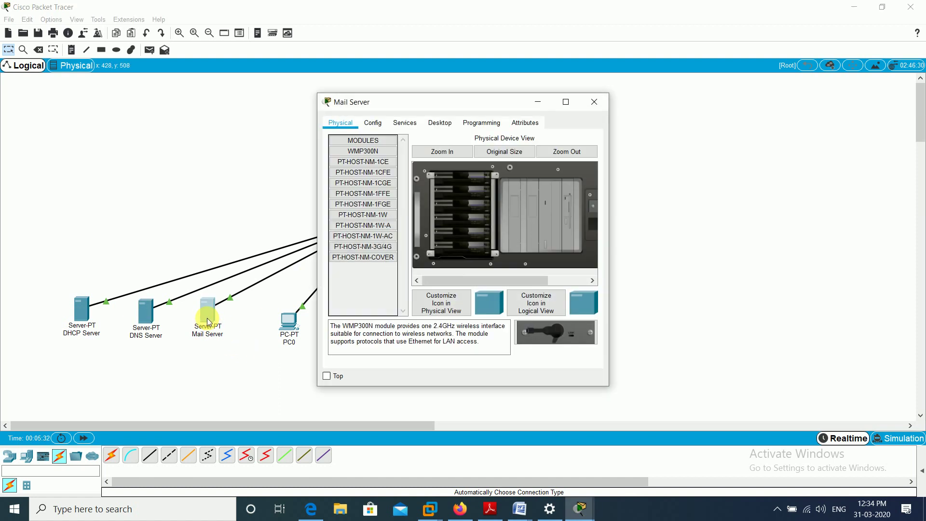
{"action": "left_click", "coordinate": [407, 123]}
{"action": "left_click", "coordinate": [442, 123]}
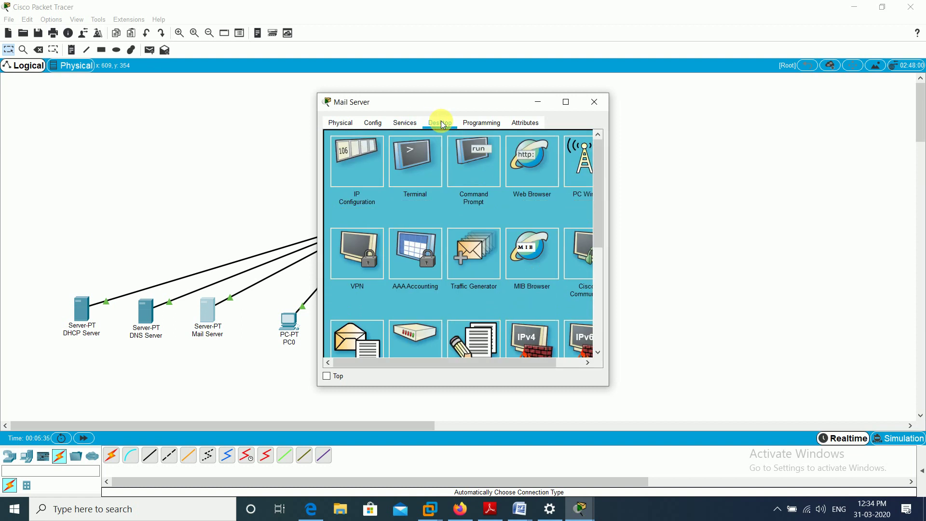
{"action": "left_click", "coordinate": [335, 181]}
{"action": "left_click", "coordinate": [350, 167]}
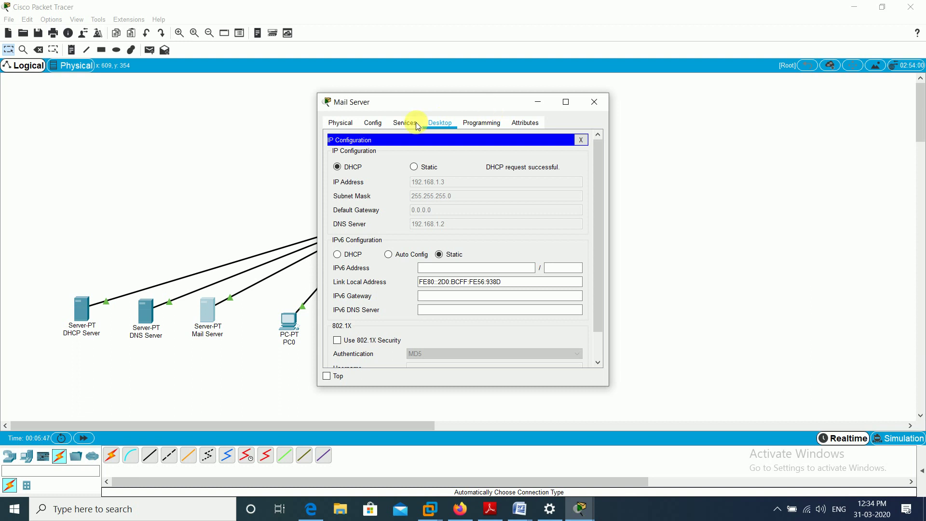
Review the EMAIL service settings on the Mail Server and close its configuration
{"action": "left_click", "coordinate": [399, 125]}
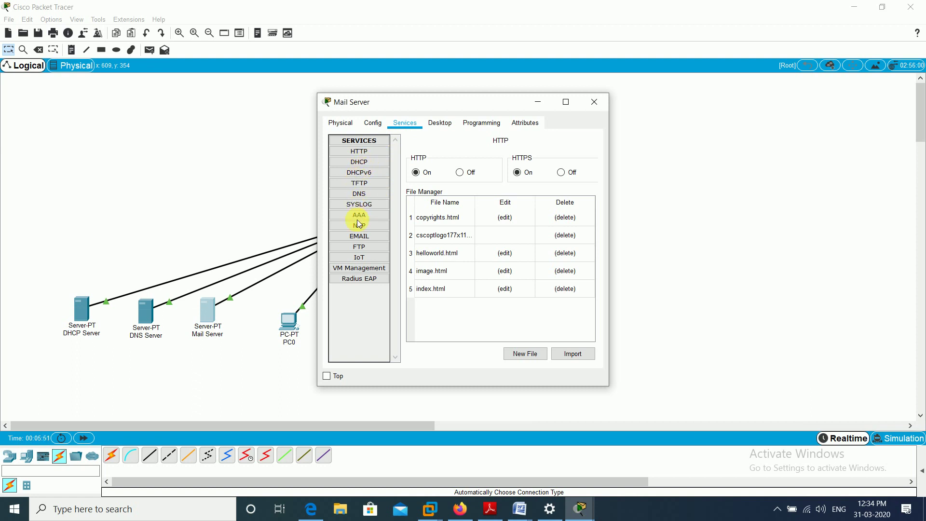
{"action": "left_click", "coordinate": [359, 237]}
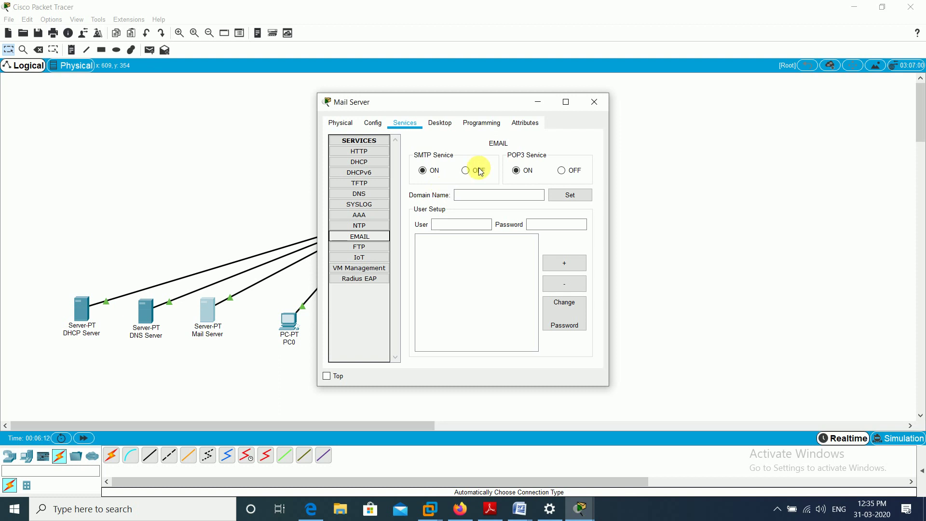
{"action": "left_click", "coordinate": [592, 103]}
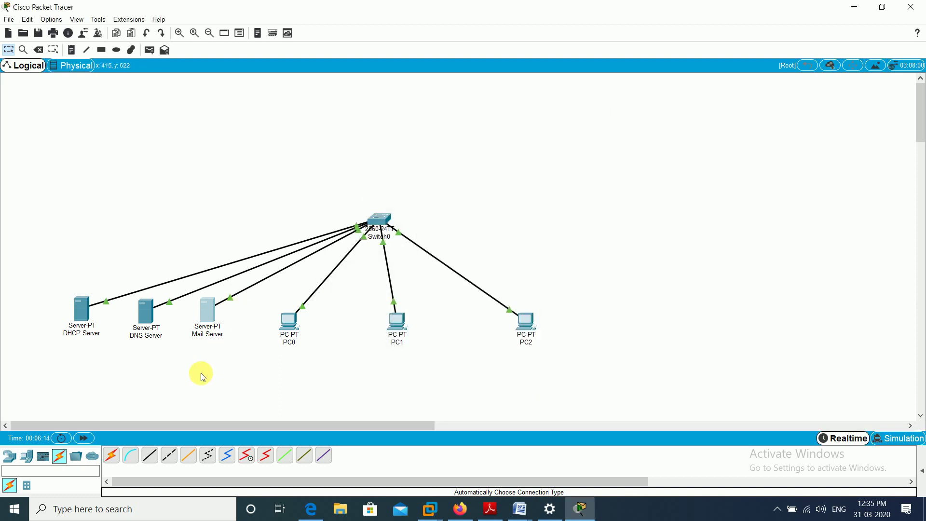
Switch PC0's IPv4 configuration from static to DHCP and close its configuration
{"action": "left_click", "coordinate": [289, 324]}
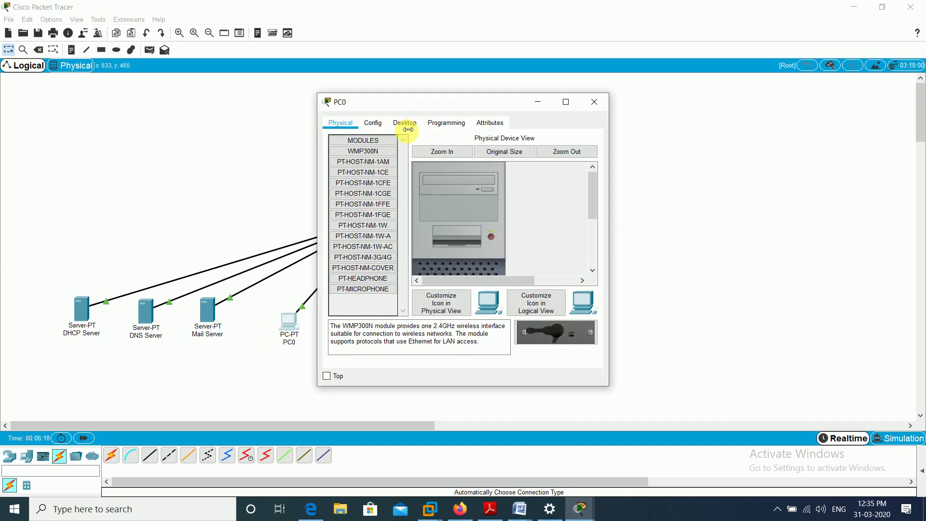
{"action": "left_click", "coordinate": [405, 122]}
{"action": "left_click", "coordinate": [370, 158]}
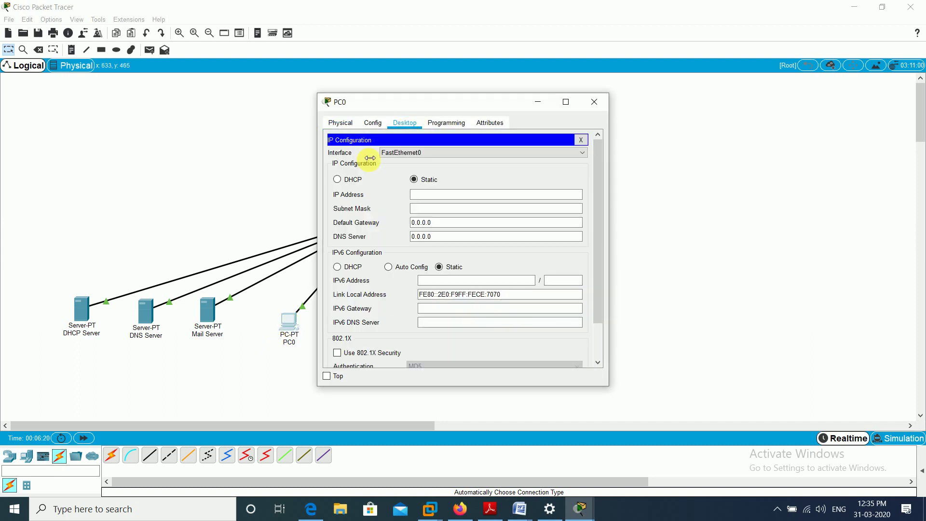
{"action": "left_click", "coordinate": [337, 179]}
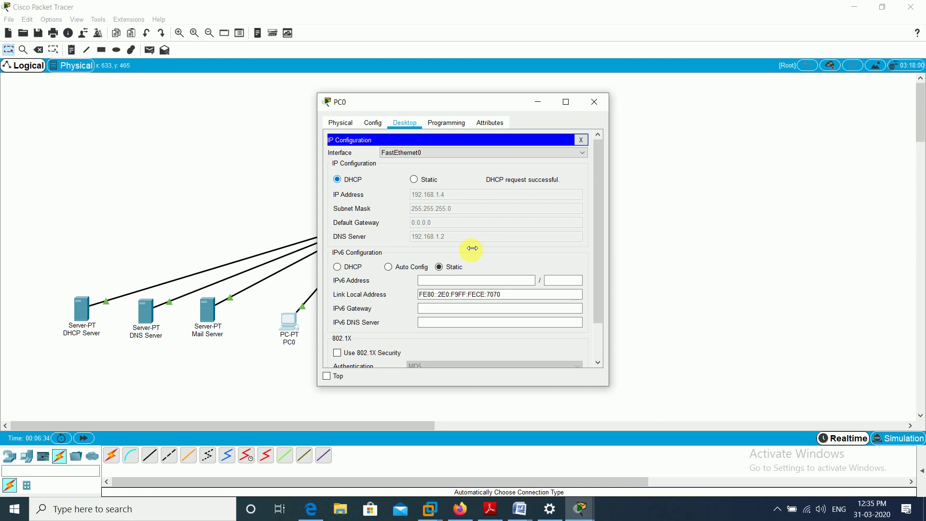
{"action": "left_click", "coordinate": [593, 102]}
Switch PC1's IPv4 configuration from static to DHCP and close its configuration
{"action": "left_click", "coordinate": [401, 334]}
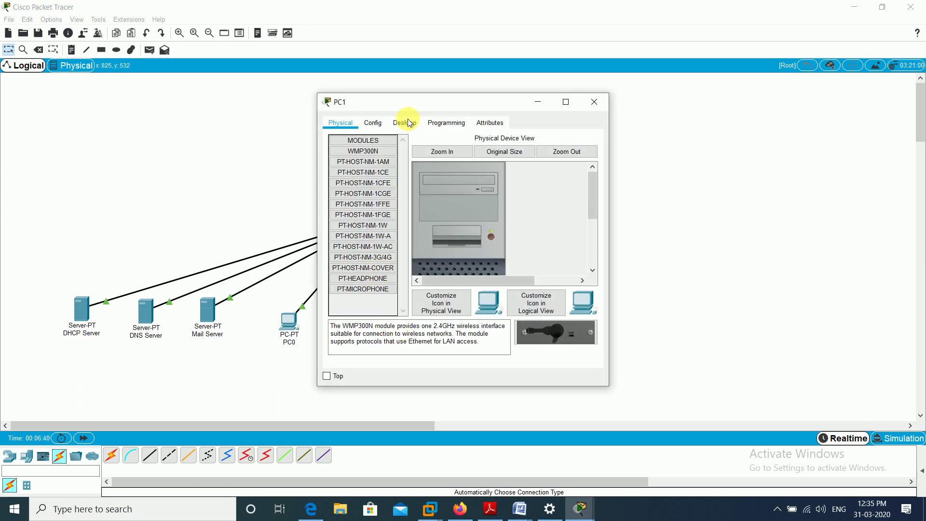
{"action": "left_click", "coordinate": [408, 123]}
{"action": "left_click", "coordinate": [362, 169]}
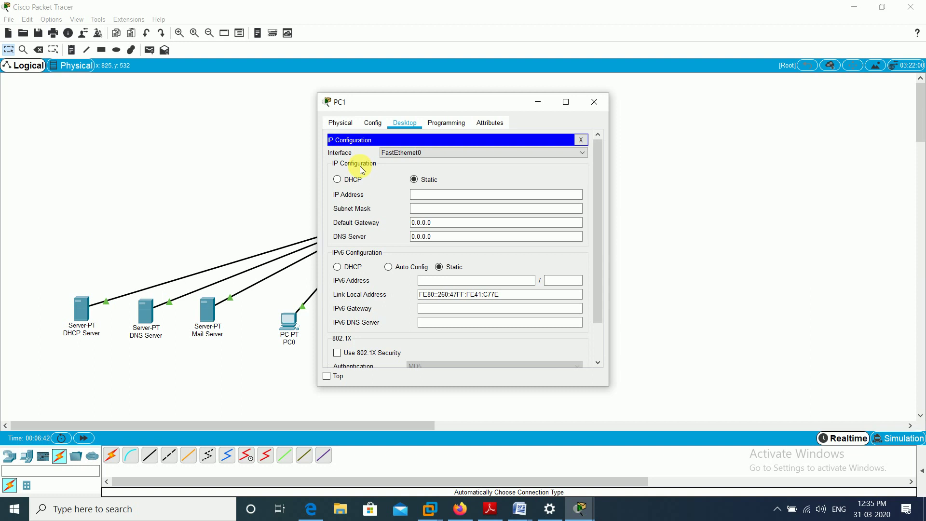
{"action": "left_click", "coordinate": [350, 181]}
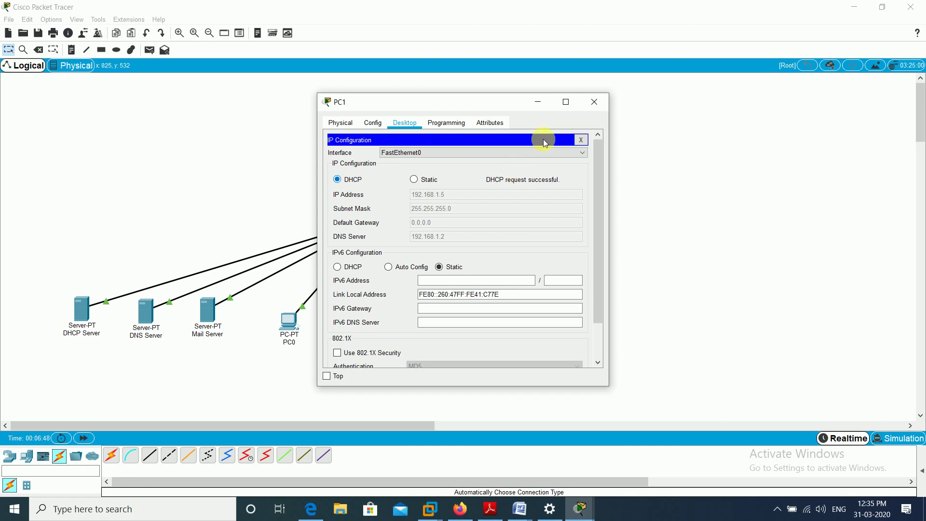
{"action": "left_click", "coordinate": [598, 104]}
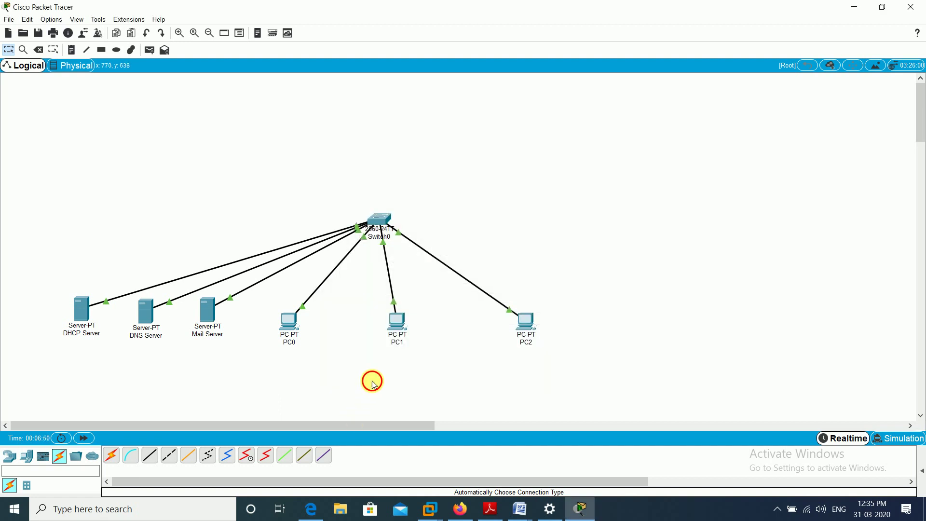
Switch PC2's IPv4 configuration from static to DHCP and close its configuration
{"action": "left_click", "coordinate": [526, 322]}
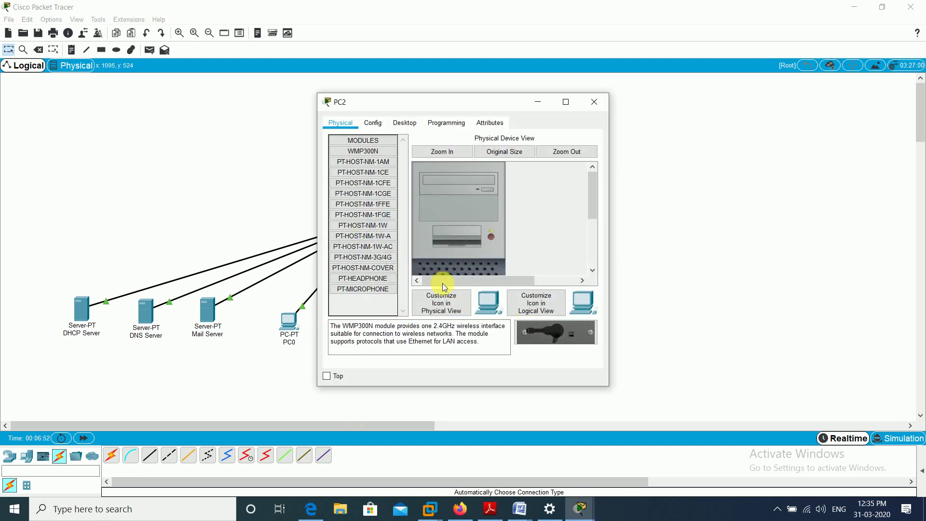
{"action": "left_click", "coordinate": [403, 125]}
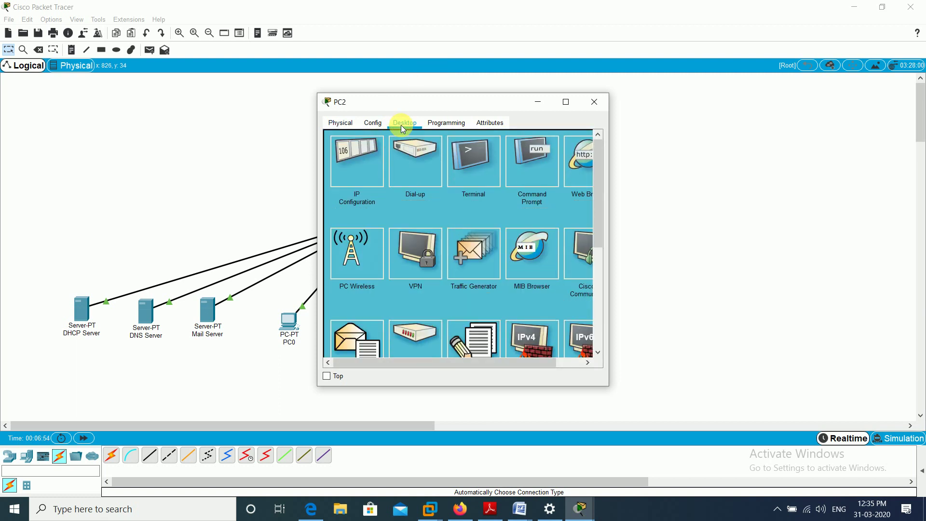
{"action": "left_click", "coordinate": [364, 170]}
{"action": "left_click", "coordinate": [337, 180]}
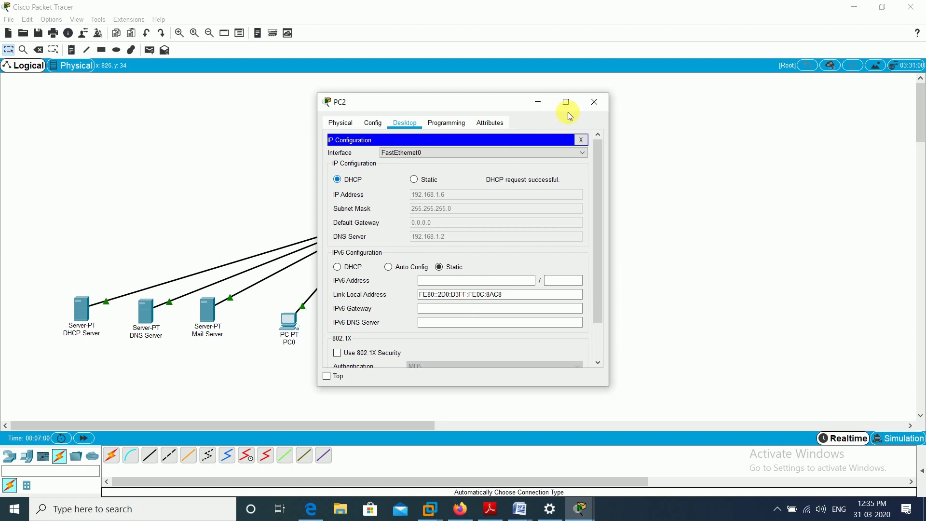
{"action": "left_click", "coordinate": [595, 101]}
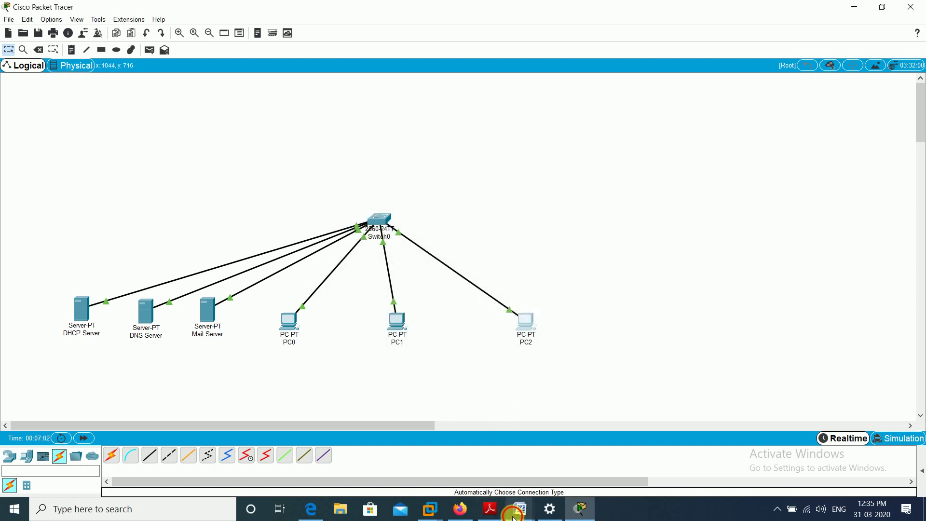
Switch to Microsoft Word to view the notes on the DHCP, DNS and Mail servers
{"action": "mouse_move", "coordinate": [518, 513]}
{"action": "left_click", "coordinate": [551, 470]}
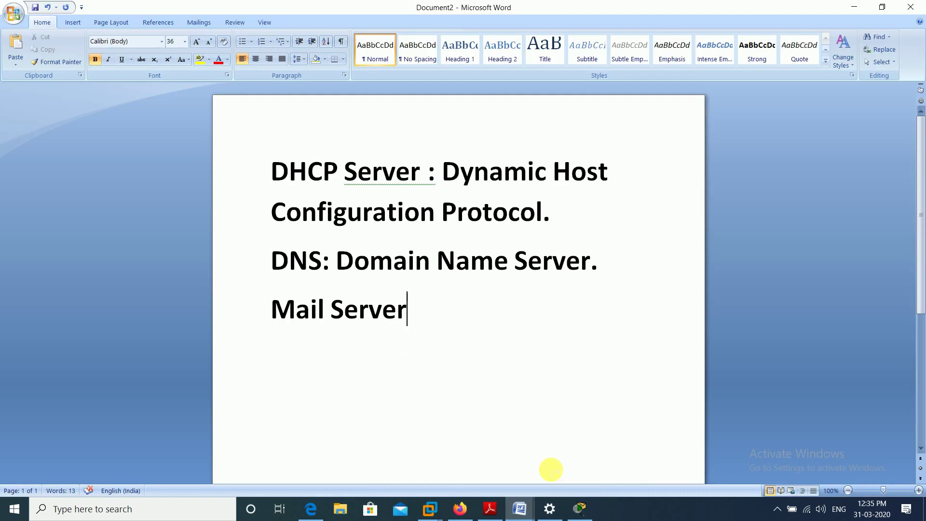
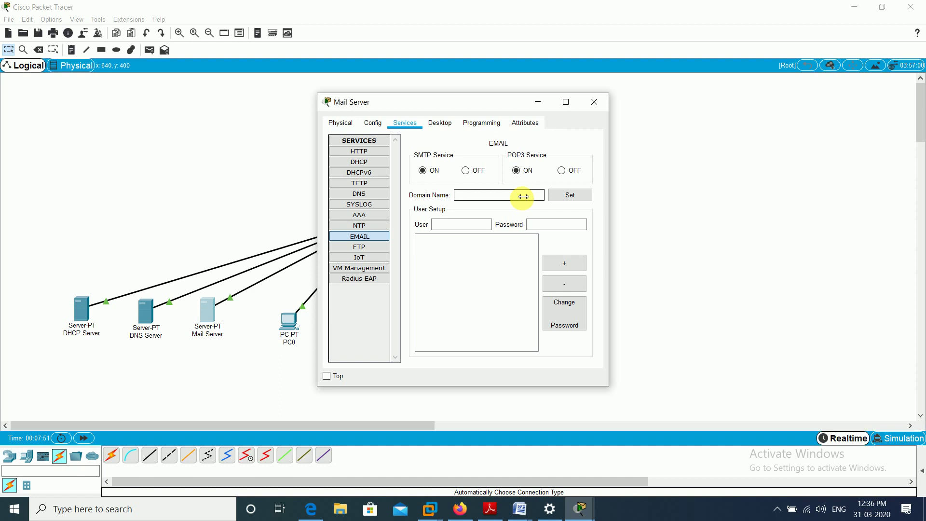
{"action": "type", "text": "gmail.com"}
{"action": "left_click", "coordinate": [559, 200]}
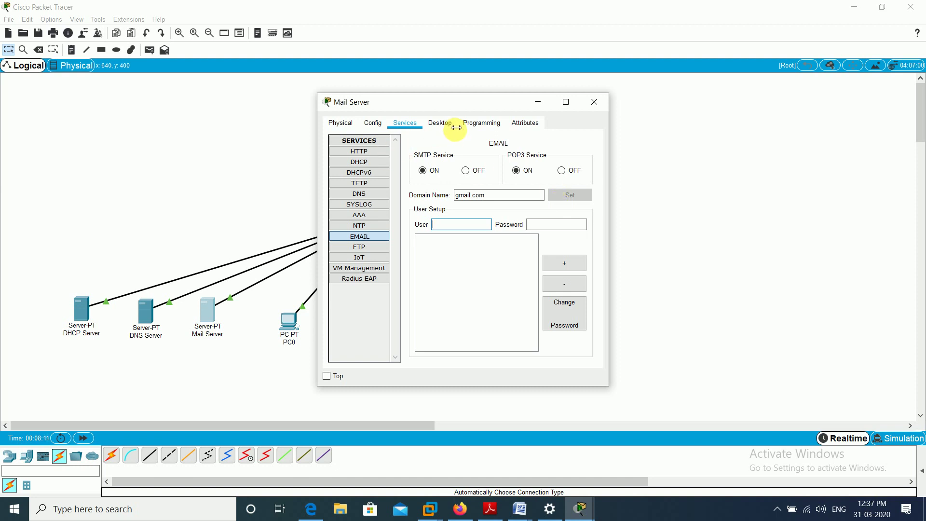
Check the Mail Server's IP configuration and global settings, and return to its EMAIL service
{"action": "left_click", "coordinate": [441, 123]}
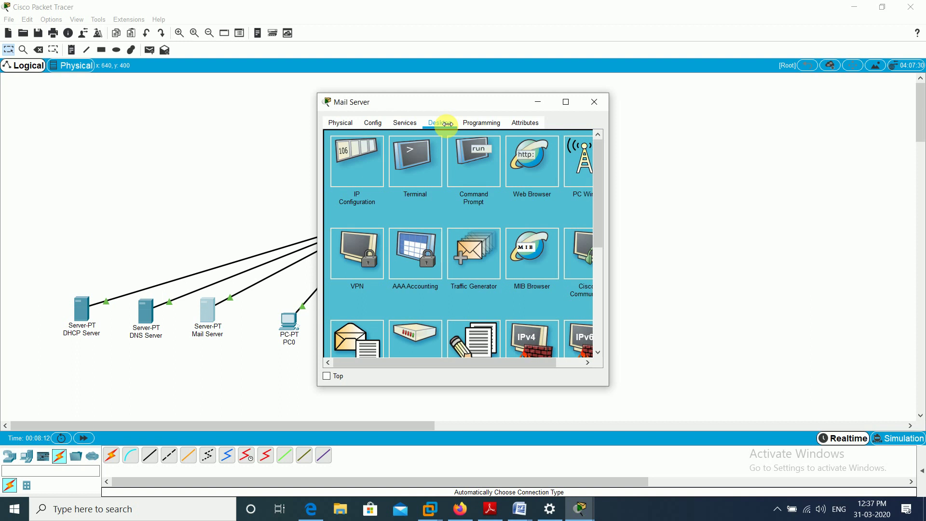
{"action": "left_click", "coordinate": [362, 159]}
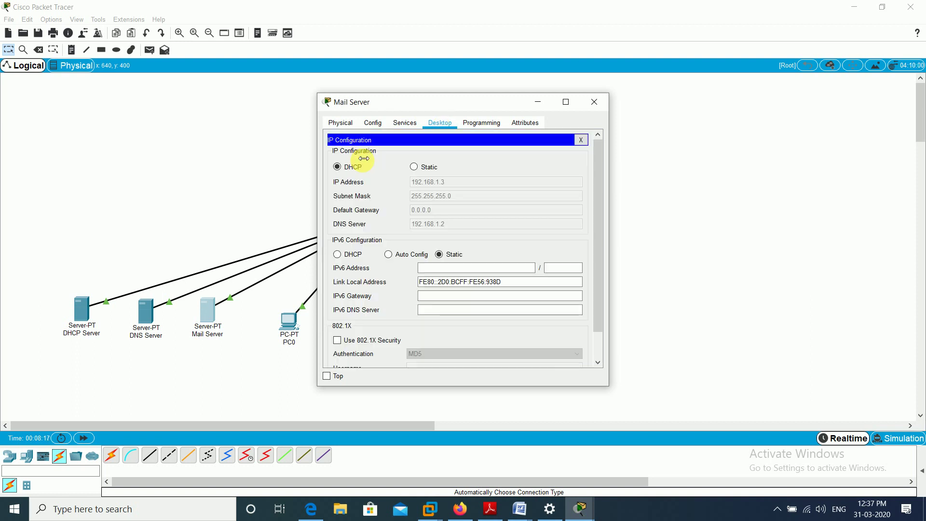
{"action": "left_click", "coordinate": [379, 125]}
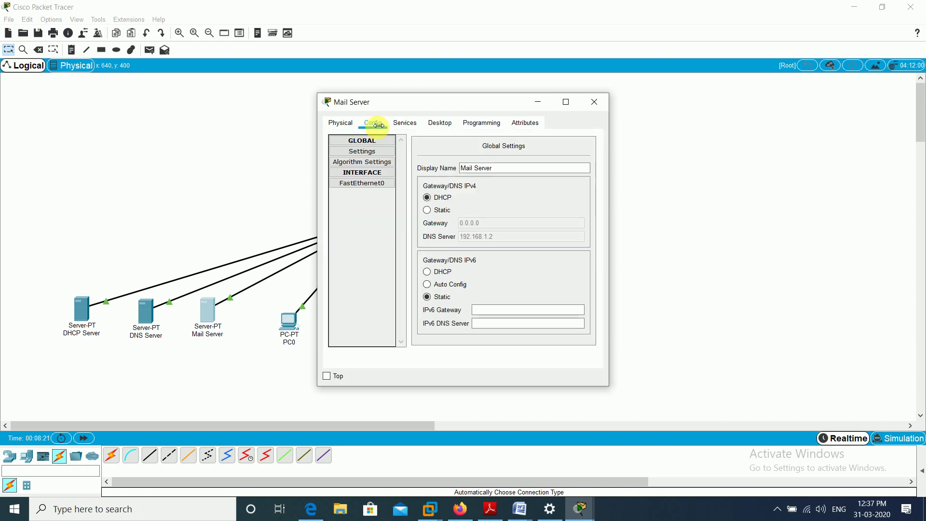
{"action": "left_click", "coordinate": [402, 123]}
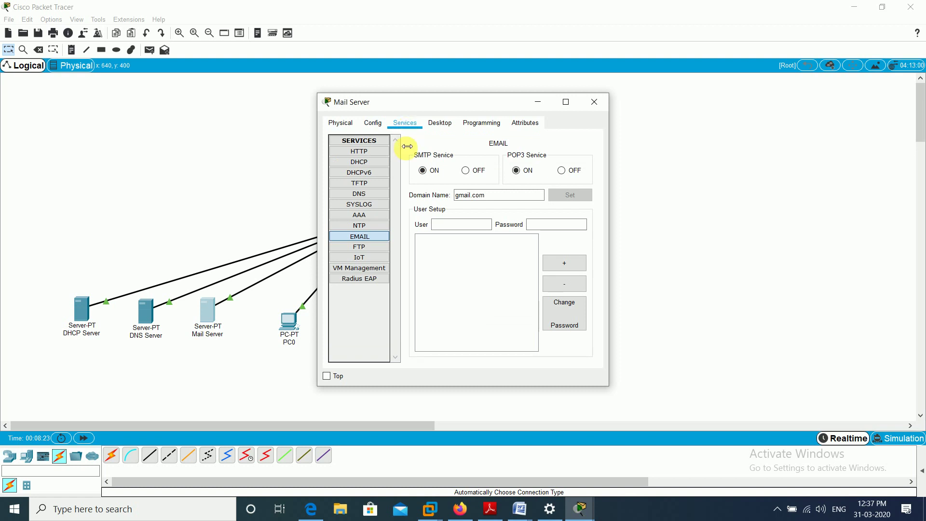
Add the first mail user account to the Mail Server, entering its user name and password
{"action": "left_click", "coordinate": [443, 225]}
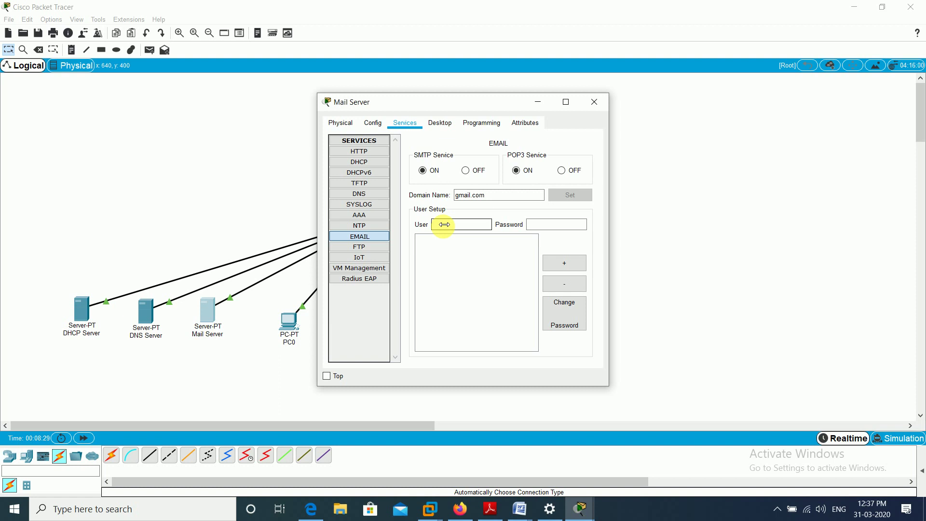
{"action": "type", "text": "ram"}
{"action": "key", "text": "Tab"}
{"action": "type", "text": "123"}
{"action": "left_click", "coordinate": [559, 261]}
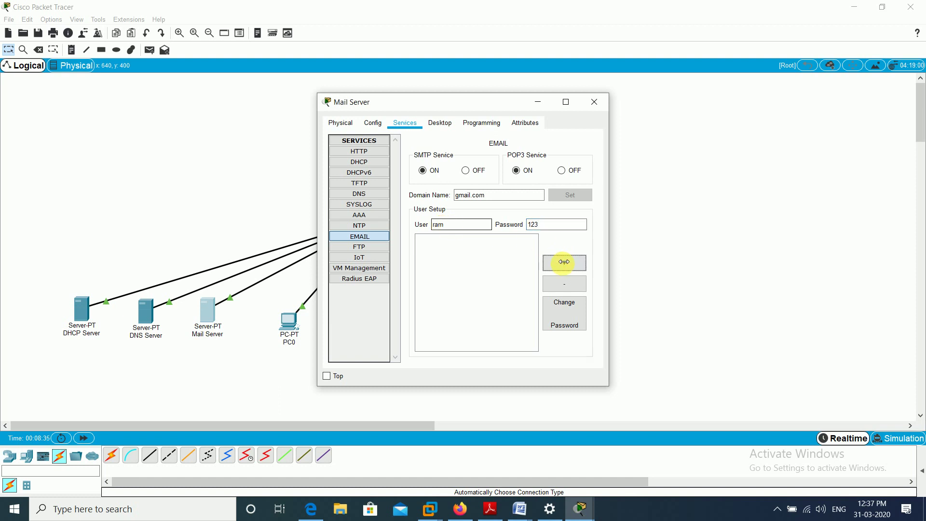
Add a second mail user account with its user name and password, and close the Mail Server's configuration
{"action": "left_click", "coordinate": [474, 225]}
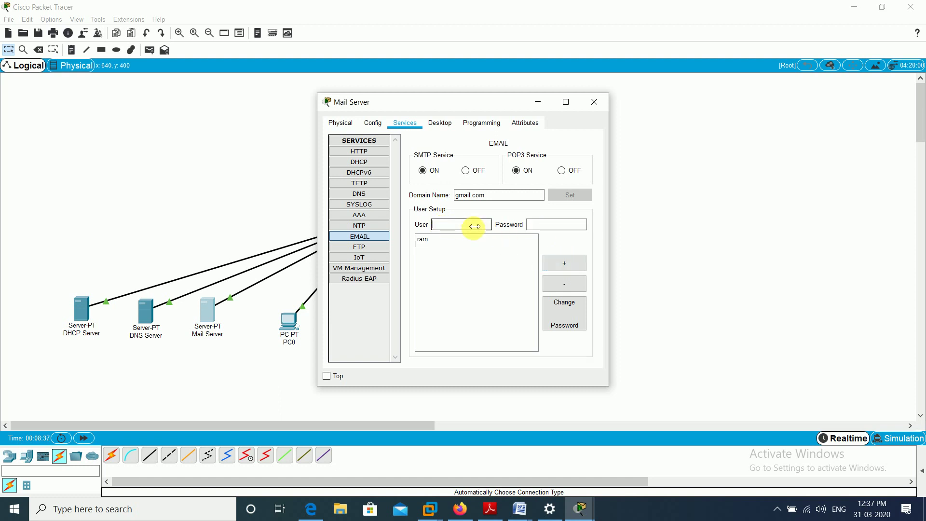
{"action": "type", "text": "sham"}
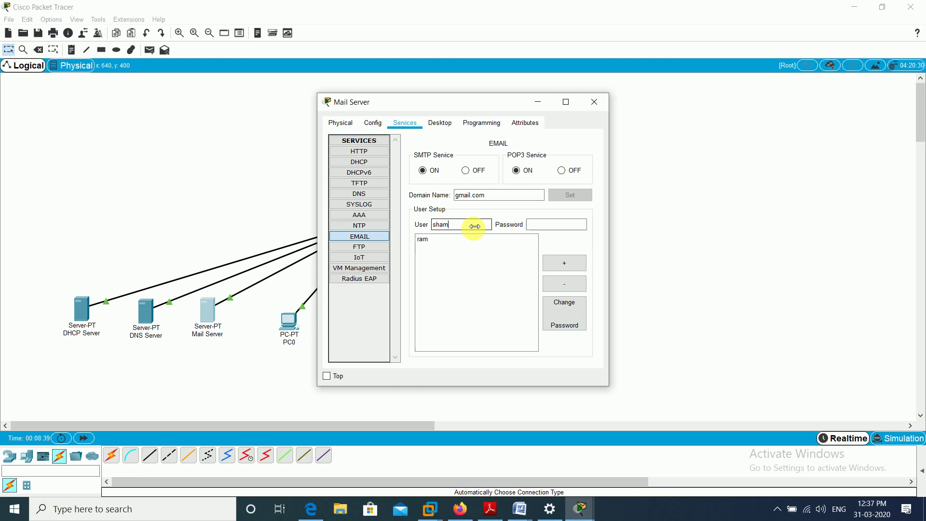
{"action": "left_click", "coordinate": [548, 226]}
{"action": "type", "text": "123"}
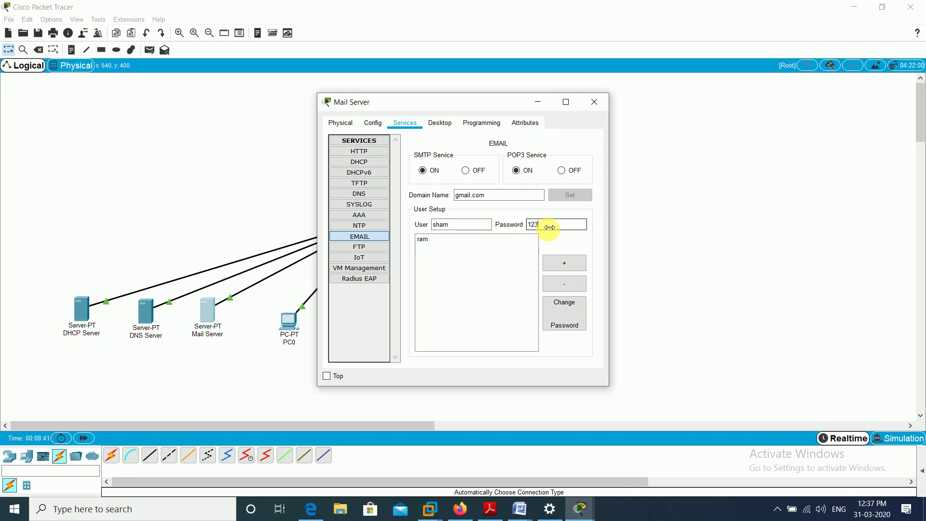
{"action": "left_click", "coordinate": [568, 265]}
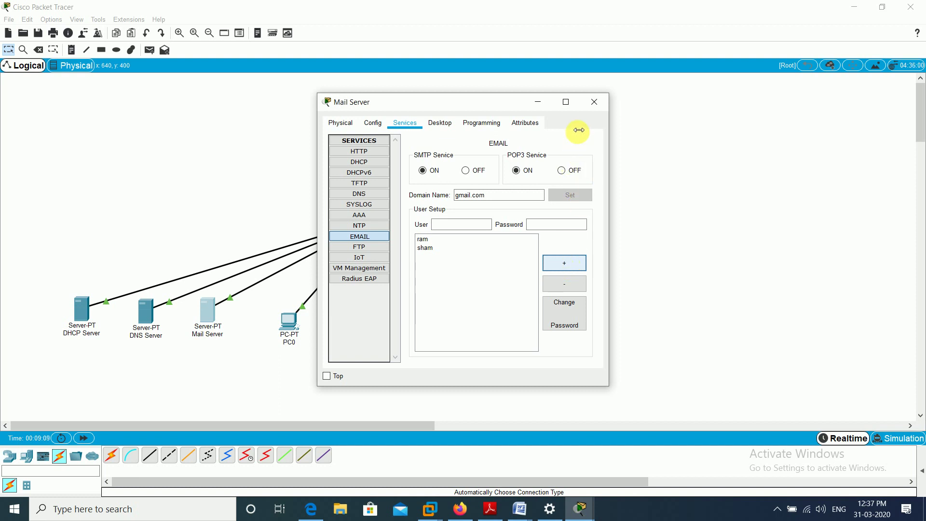
{"action": "left_click", "coordinate": [593, 102]}
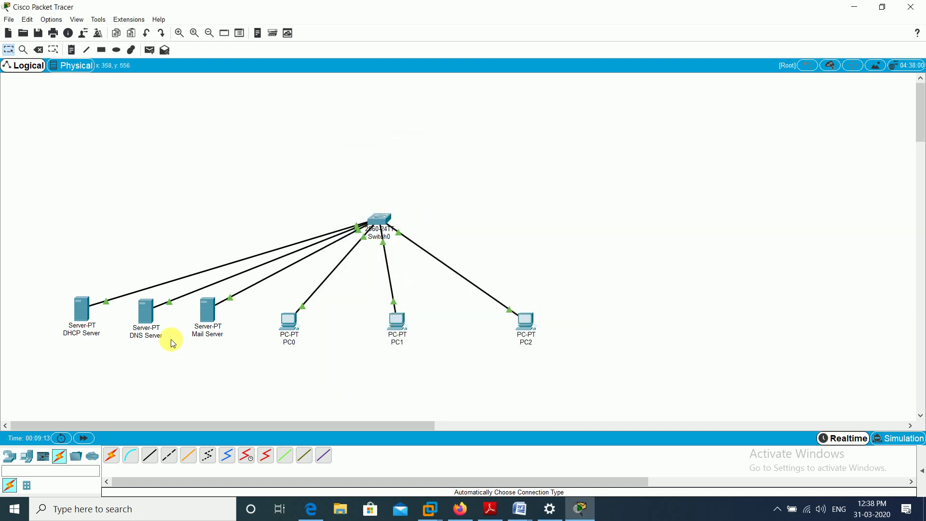
Add an A record for gmail.com with address 192.168.1.3 to the DNS Server's DNS service, and close its configuration
{"action": "left_click", "coordinate": [146, 313]}
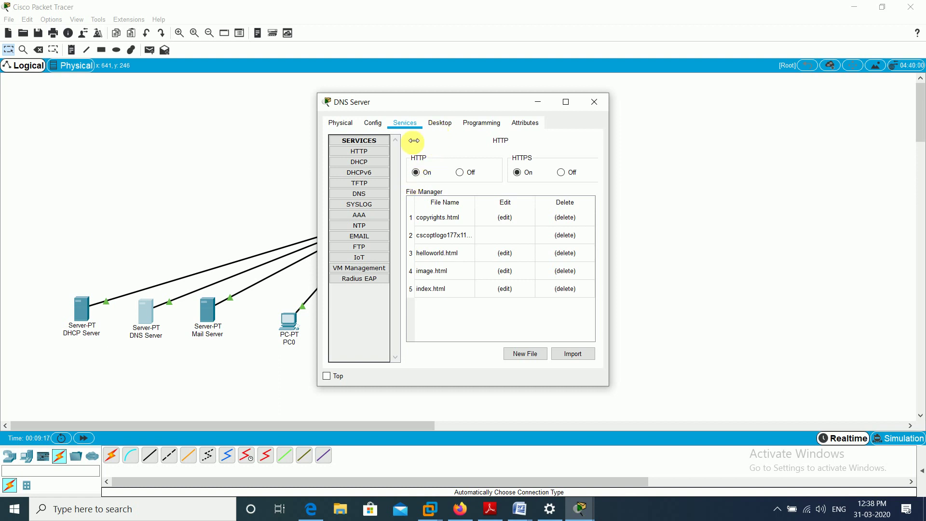
{"action": "left_click", "coordinate": [359, 196]}
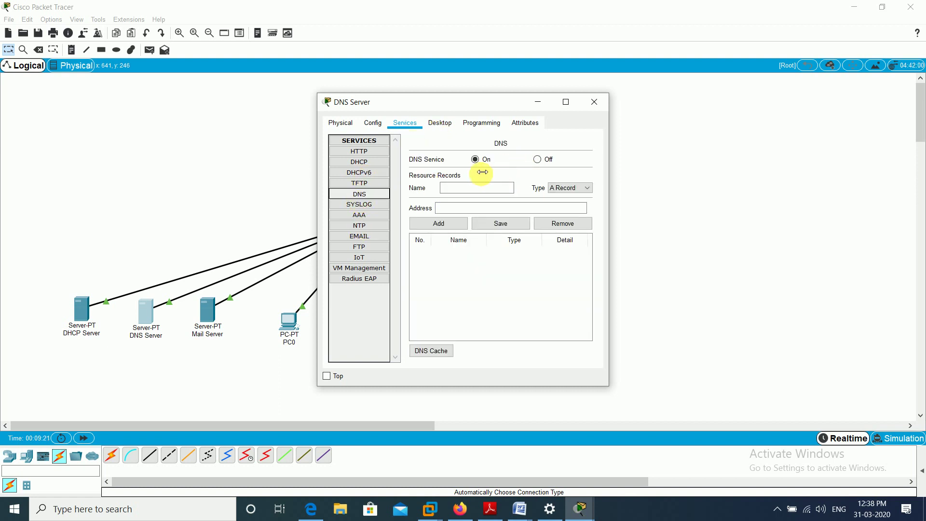
{"action": "left_click", "coordinate": [471, 191]}
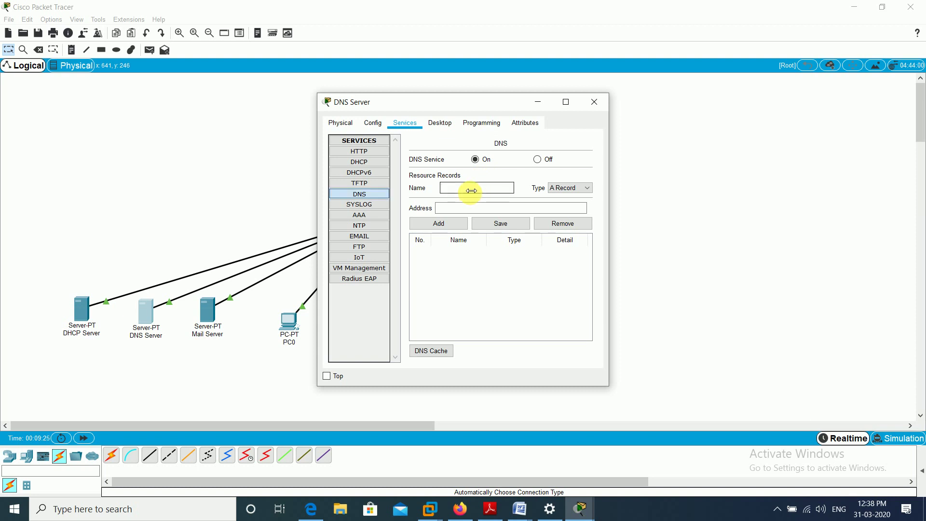
{"action": "type", "text": "gmail.com"}
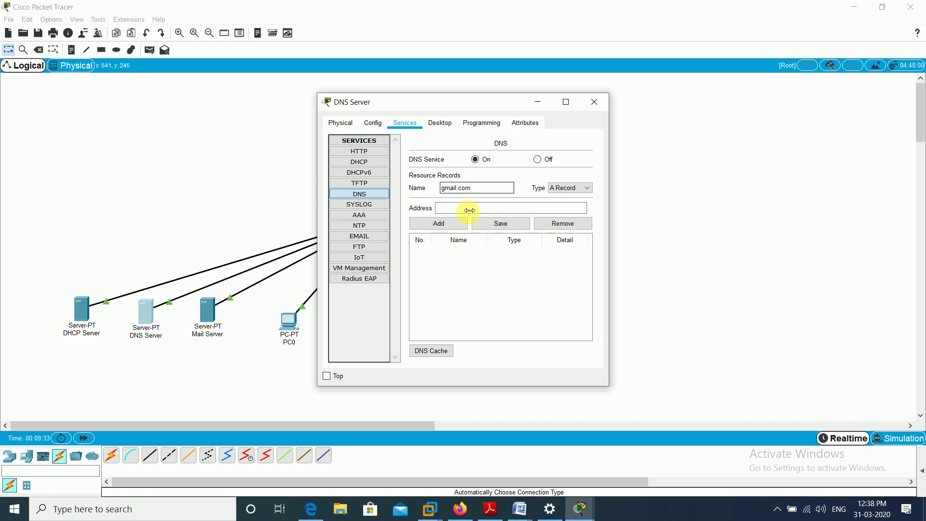
{"action": "left_click", "coordinate": [469, 210]}
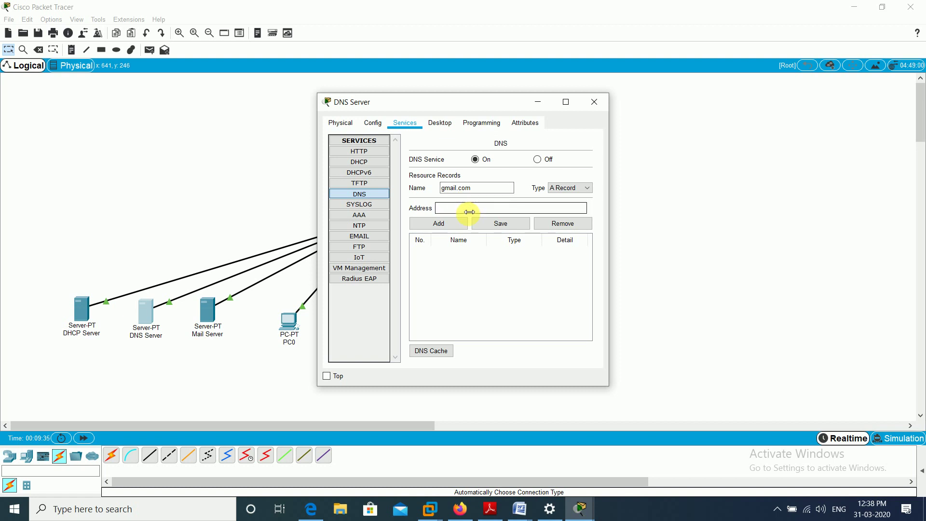
{"action": "type", "text": "192.168.1.3"}
{"action": "left_click", "coordinate": [444, 224]}
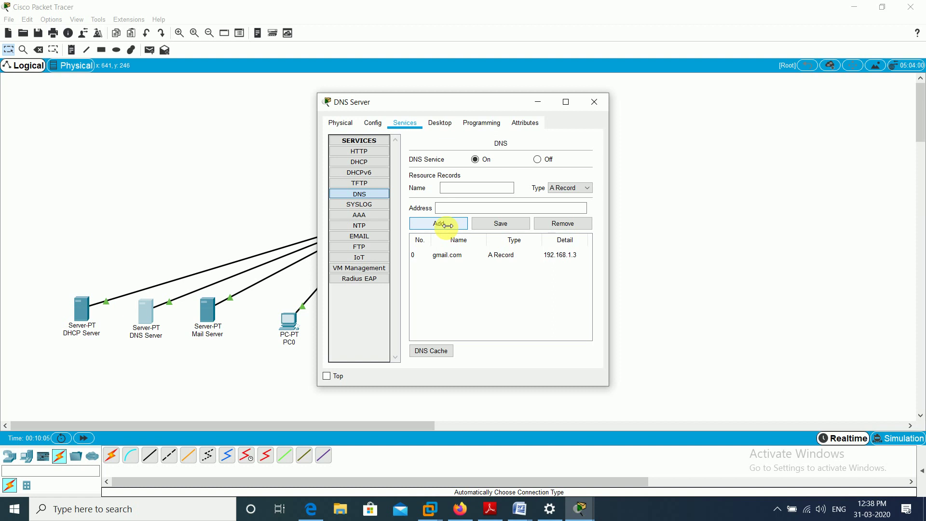
{"action": "left_click", "coordinate": [589, 103]}
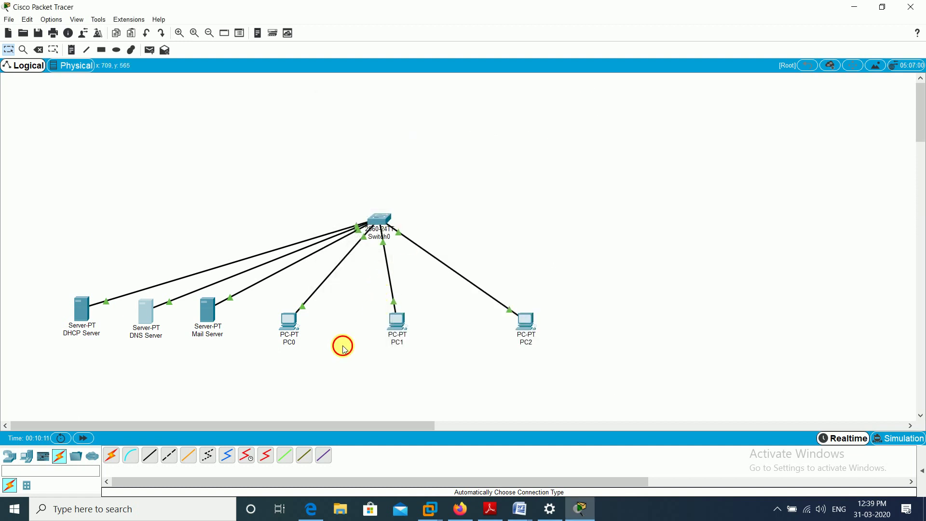
Open PC0's email configuration and enter the first mail user's name and email address
{"action": "left_click", "coordinate": [289, 324]}
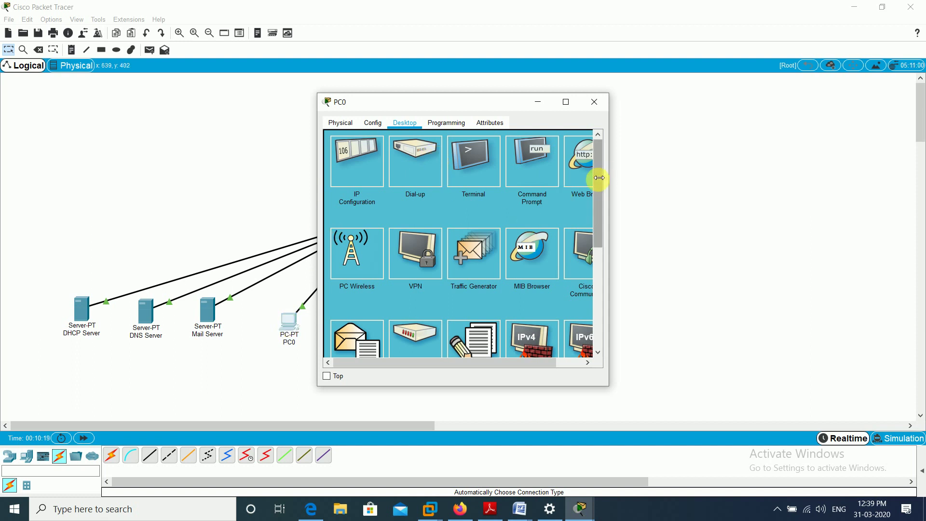
{"action": "left_click_drag", "start_coordinate": [599, 177], "coordinate": [588, 218]}
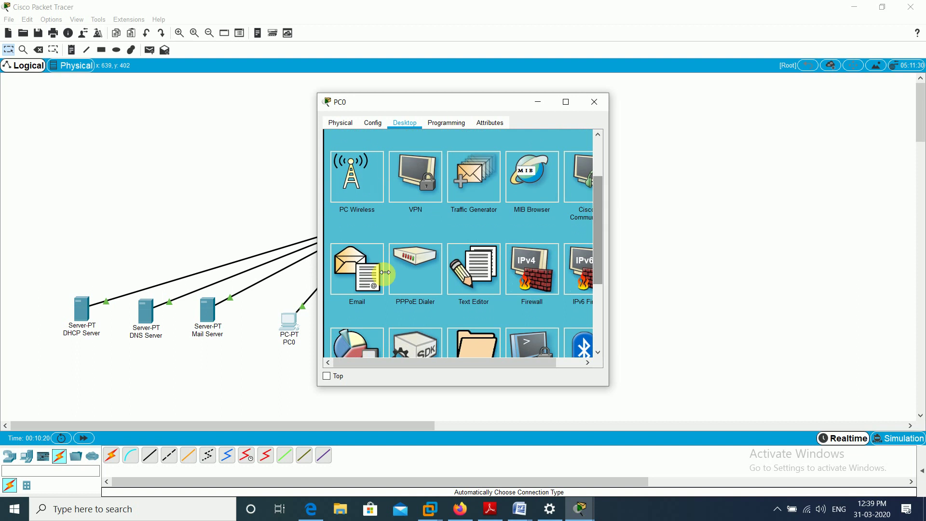
{"action": "left_click", "coordinate": [353, 274]}
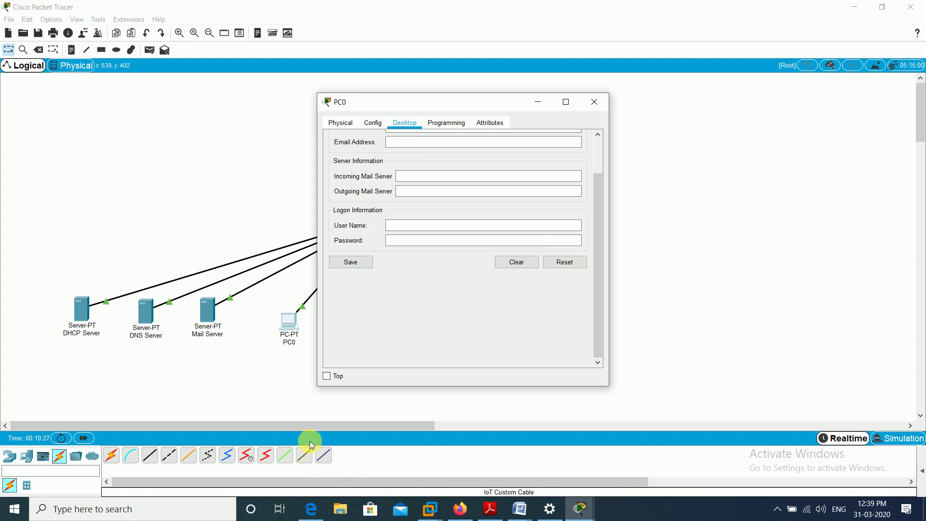
{"action": "left_click_drag", "start_coordinate": [600, 301], "coordinate": [601, 251]}
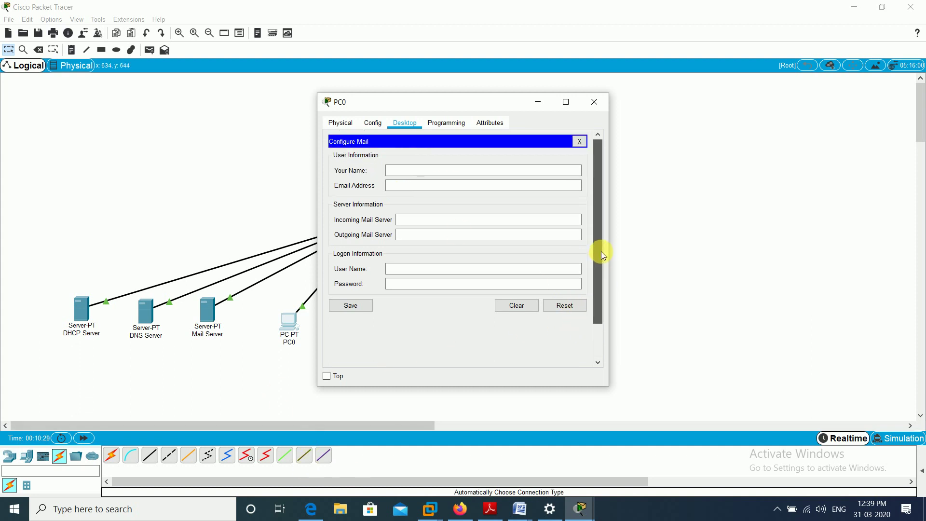
{"action": "left_click", "coordinate": [423, 169]}
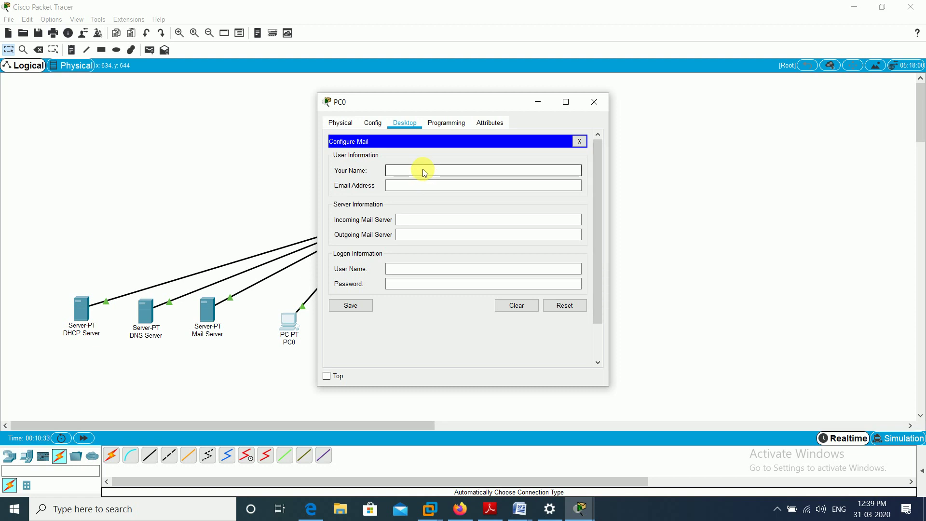
{"action": "type", "text": "ram"}
{"action": "key", "text": "Tab"}
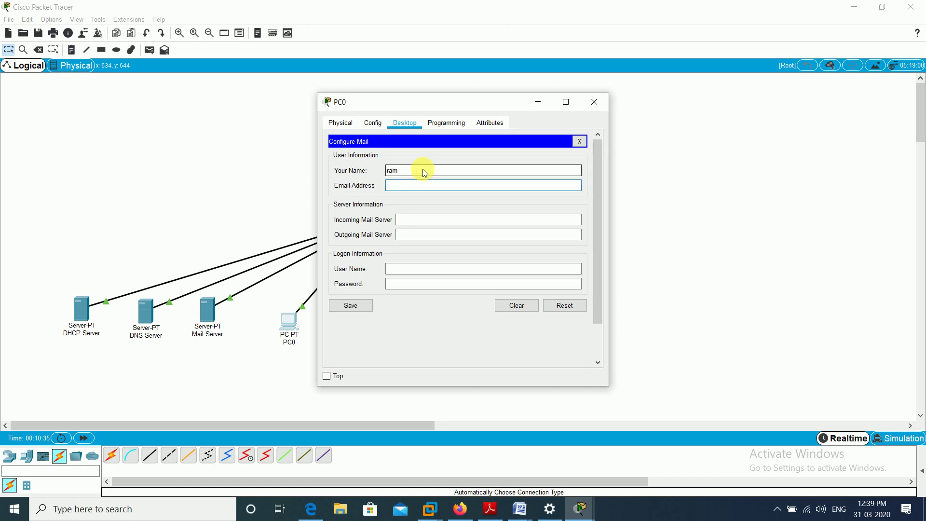
{"action": "type", "text": "ram@gmail.com"}
Set both the incoming and outgoing mail servers to gmail.com in PC0's email configuration
{"action": "left_click", "coordinate": [417, 219]}
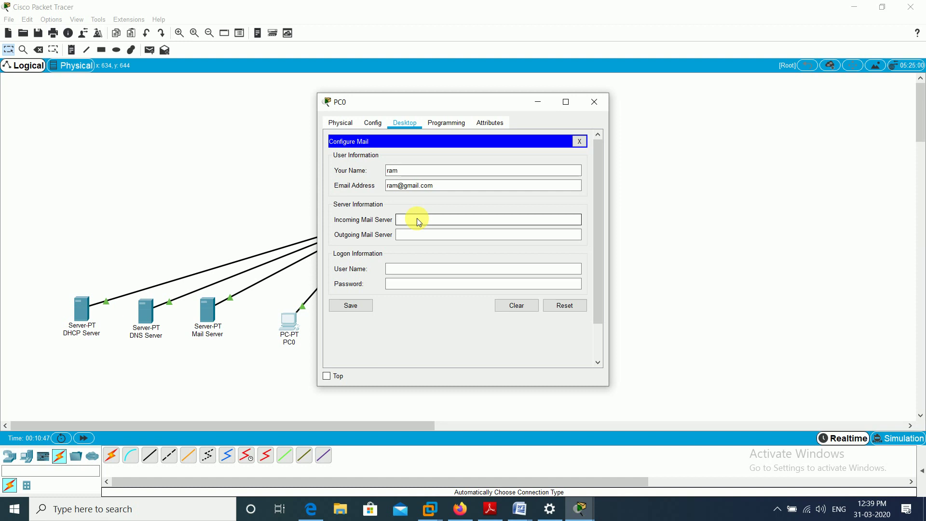
{"action": "type", "text": "gmail.com"}
{"action": "key", "text": "Tab"}
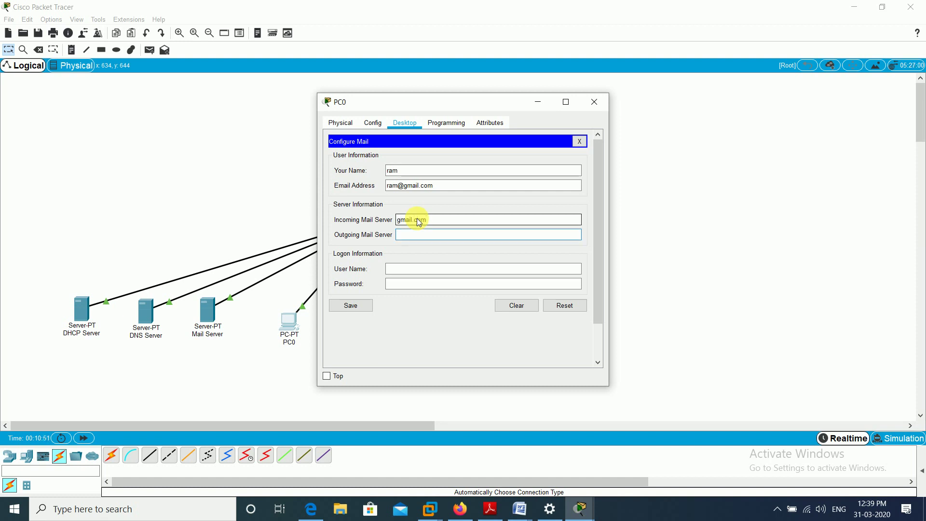
{"action": "type", "text": "gmail.com"}
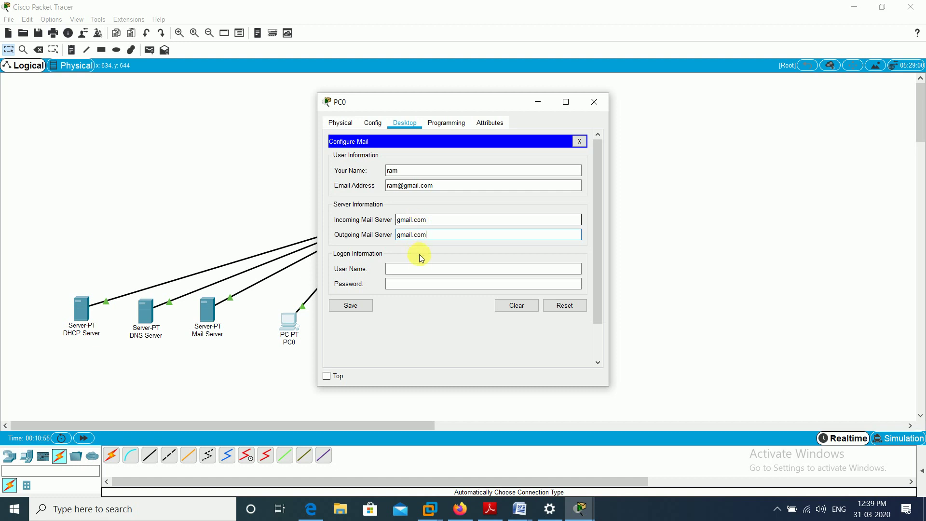
Enter the first mail user's logon user name and password on PC0, save the email configuration and close PC0
{"action": "left_click", "coordinate": [421, 270]}
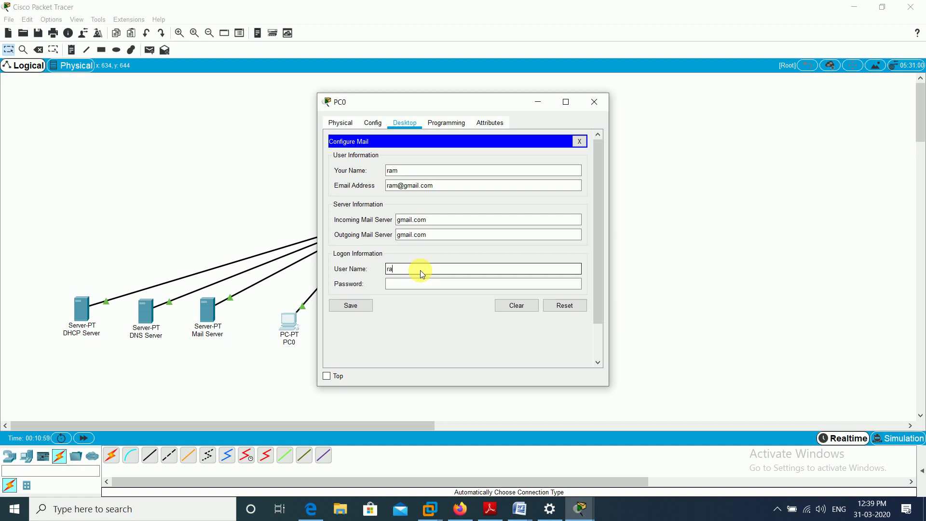
{"action": "key", "text": "Tab"}
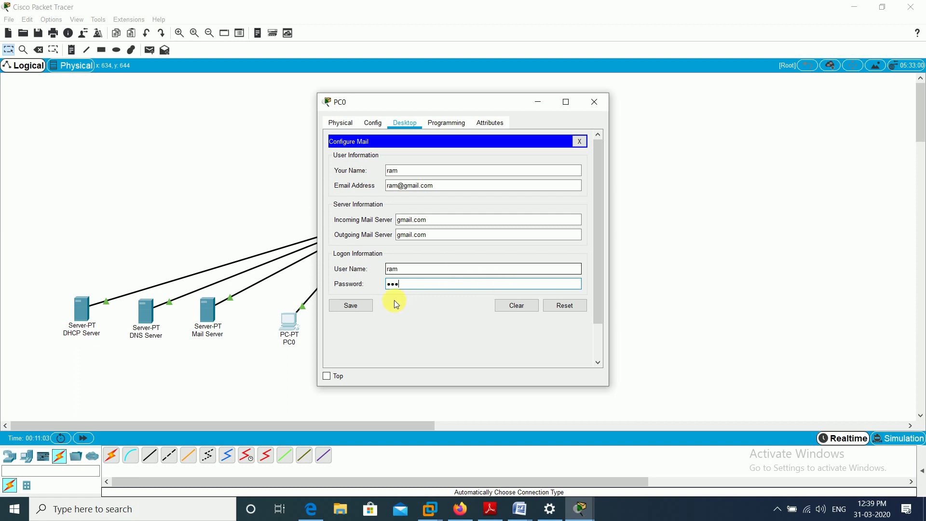
{"action": "left_click", "coordinate": [358, 305]}
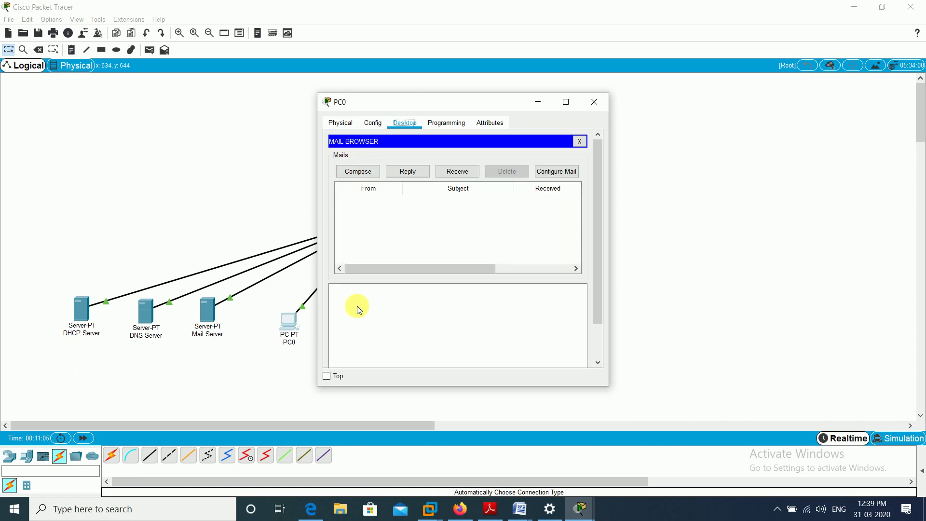
{"action": "left_click", "coordinate": [591, 99]}
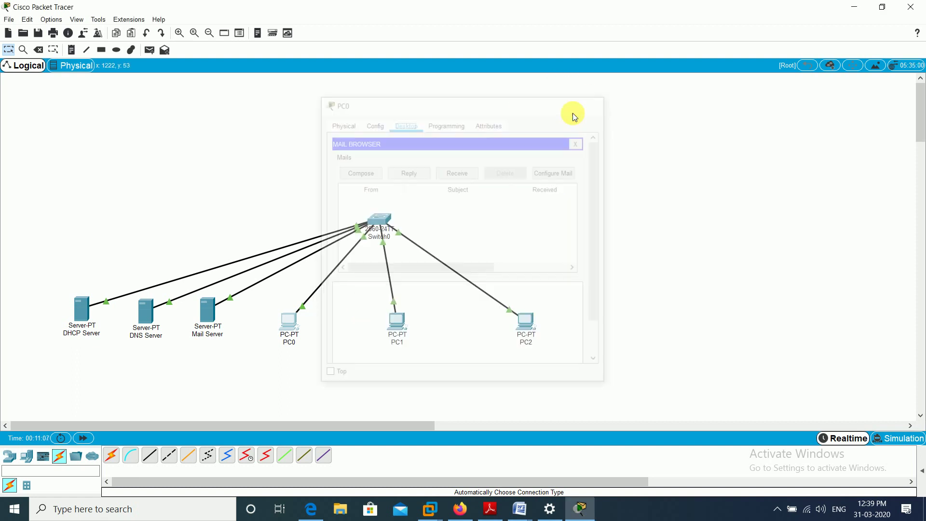
Open PC1's email configuration and enter the second mail user's name and email address
{"action": "left_click", "coordinate": [397, 325]}
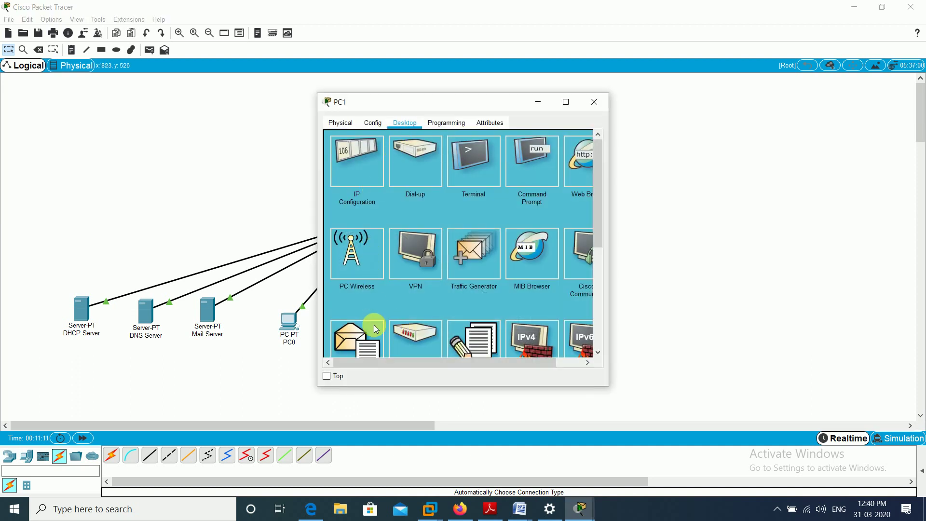
{"action": "left_click", "coordinate": [352, 333]}
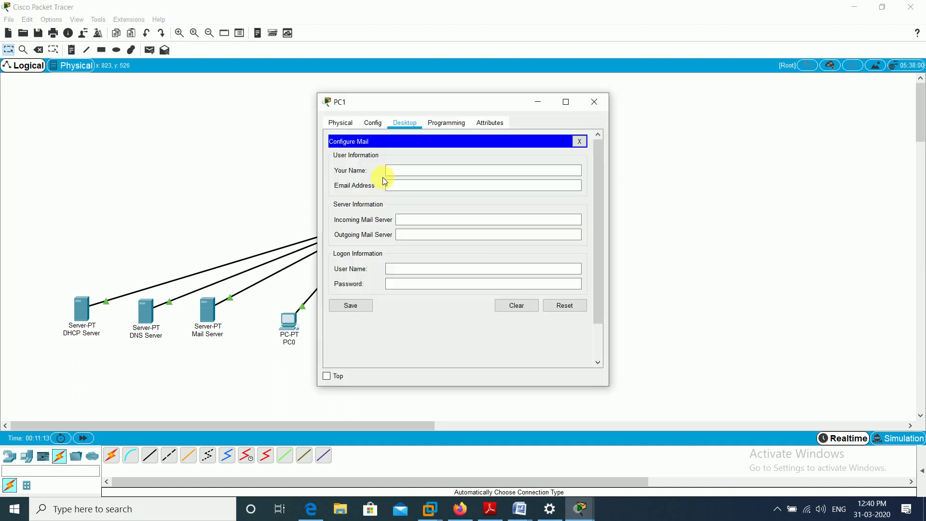
{"action": "left_click", "coordinate": [398, 170]}
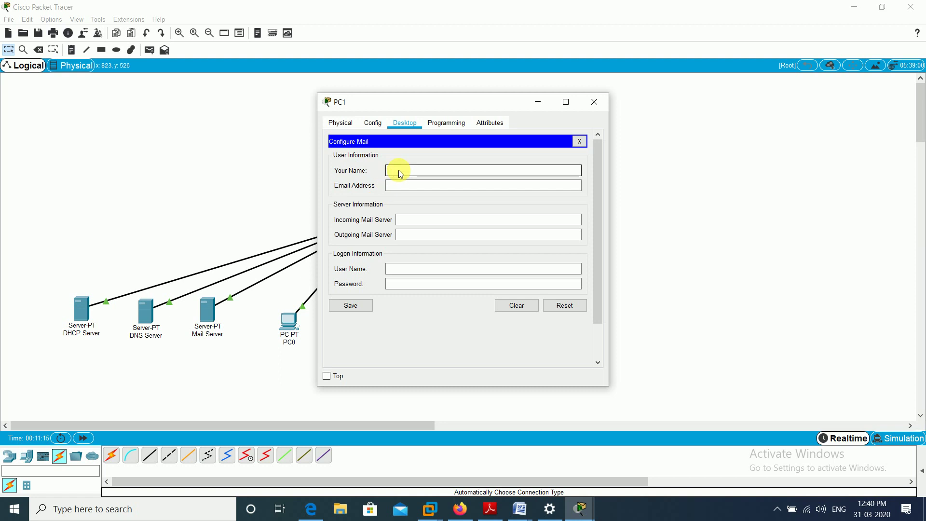
{"action": "type", "text": "shan"}
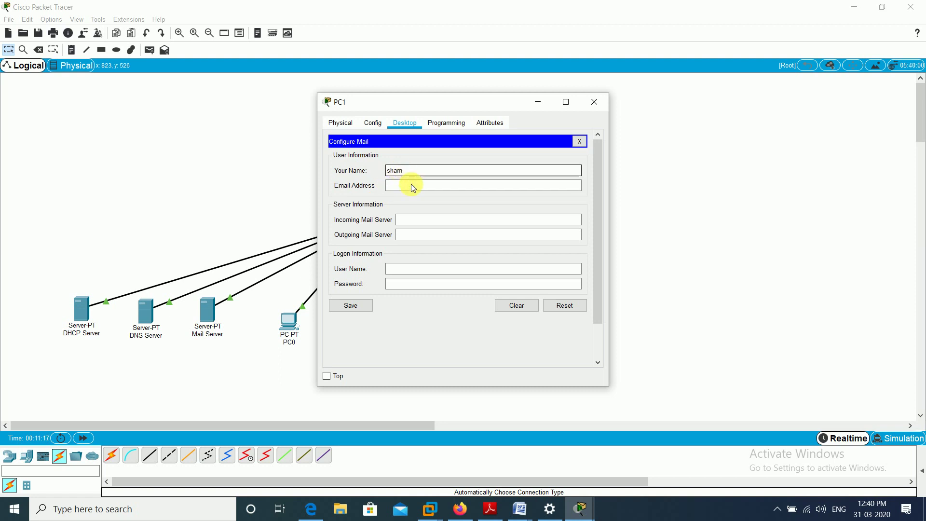
{"action": "left_click", "coordinate": [423, 191]}
{"action": "type", "text": "sham@gmail.com"}
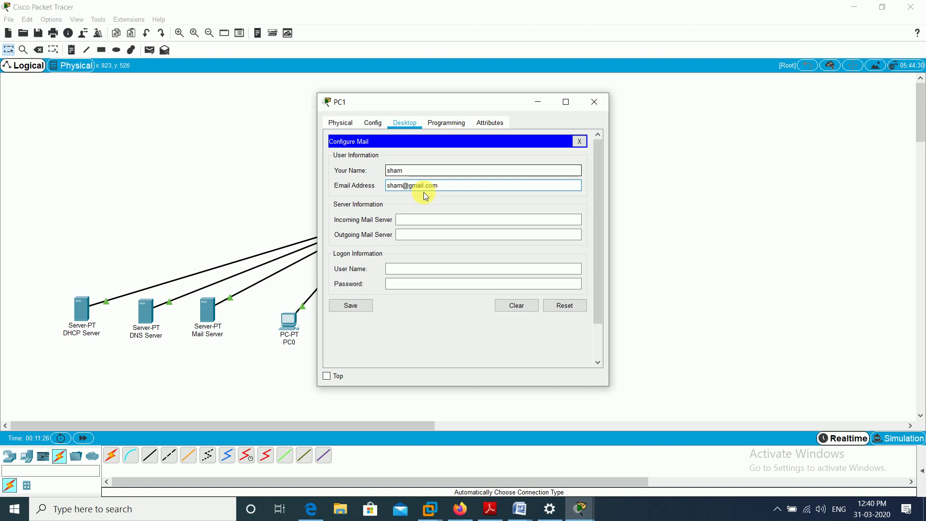
Set PC1's incoming and outgoing mail servers to gmail.com
{"action": "key", "text": "Tab"}
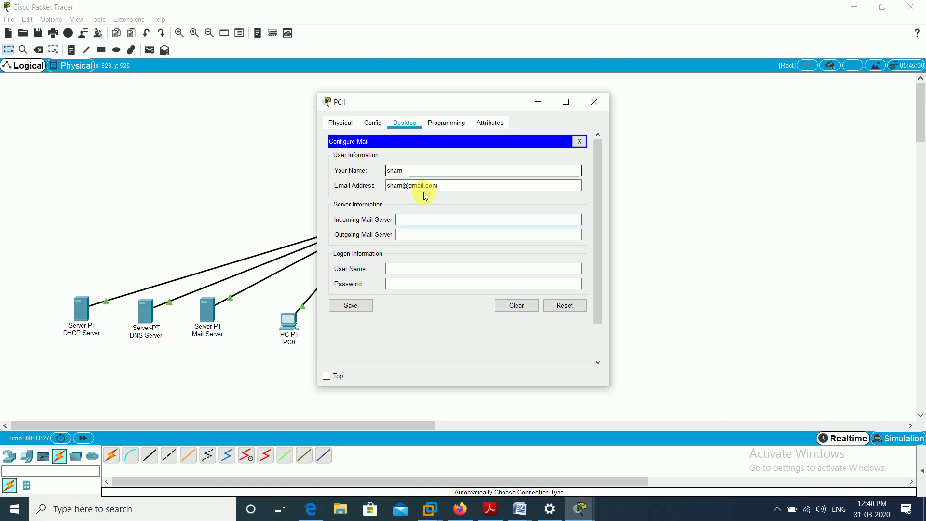
{"action": "type", "text": "gmail.com"}
{"action": "key", "text": "Tab"}
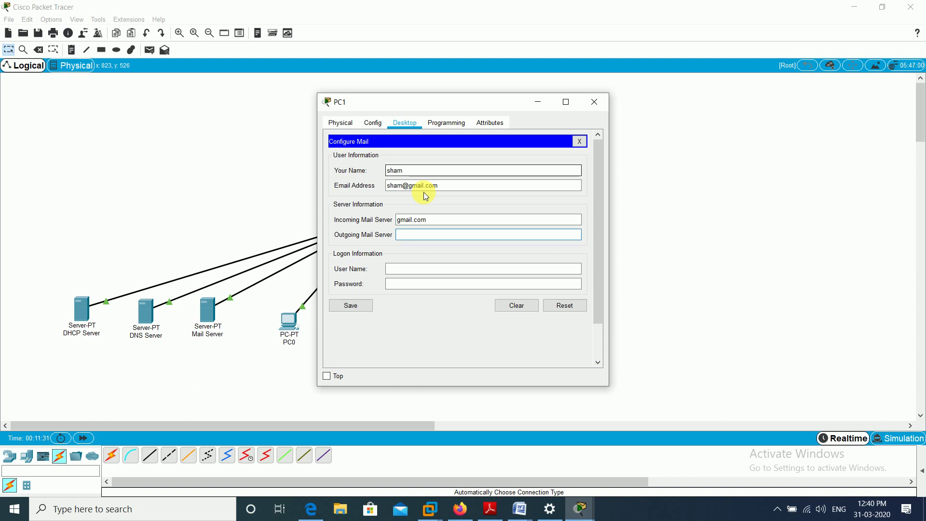
{"action": "type", "text": "gmail.com"}
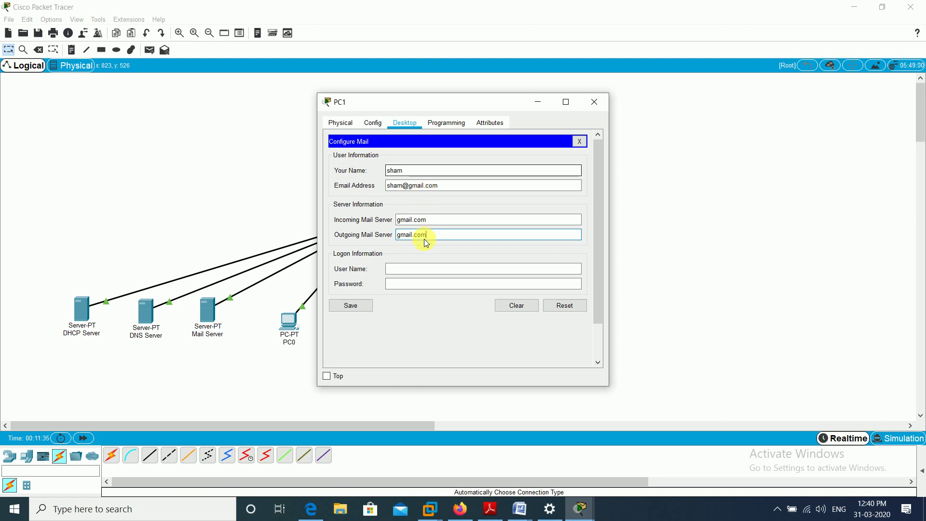
Enter the second mail user's logon user name and password on PC1 and save the email configuration
{"action": "left_click", "coordinate": [423, 269]}
{"action": "type", "text": "s"}
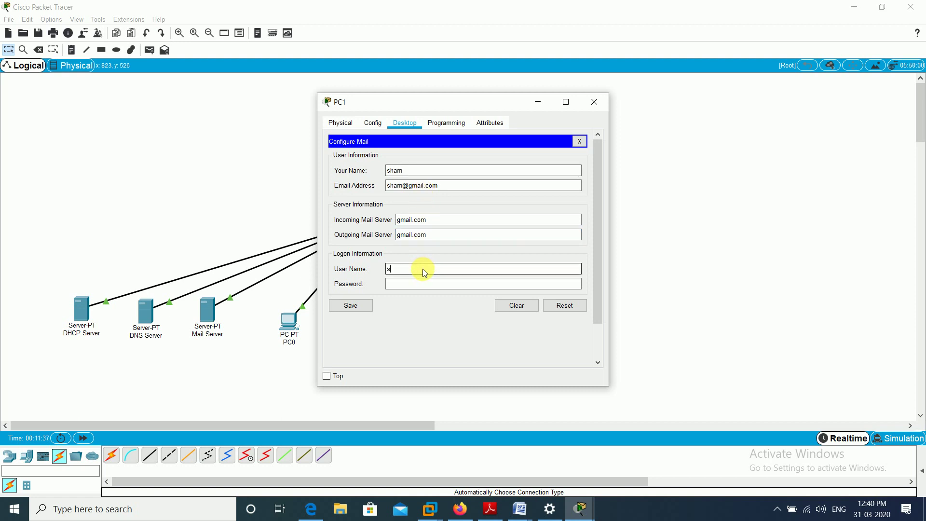
{"action": "type", "text": "ham"}
{"action": "key", "text": "Tab"}
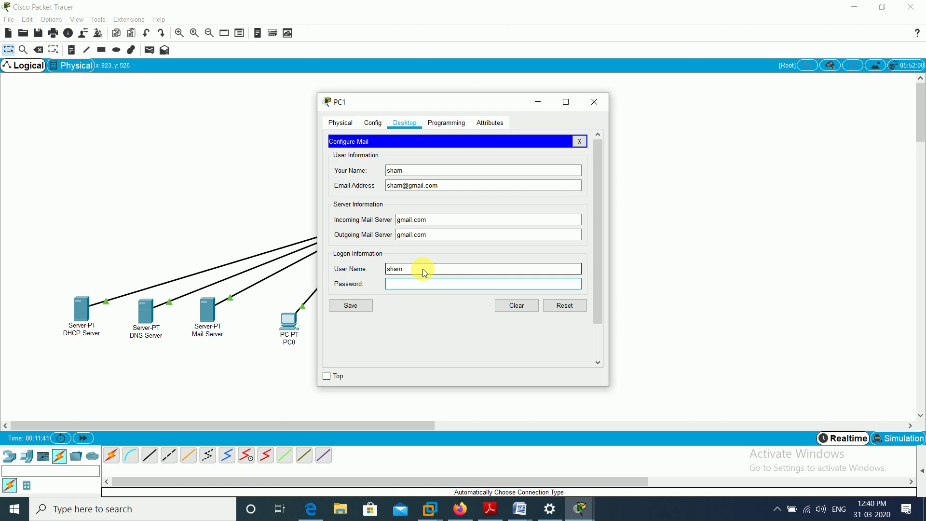
{"action": "type", "text": "123"}
{"action": "left_click", "coordinate": [361, 306]}
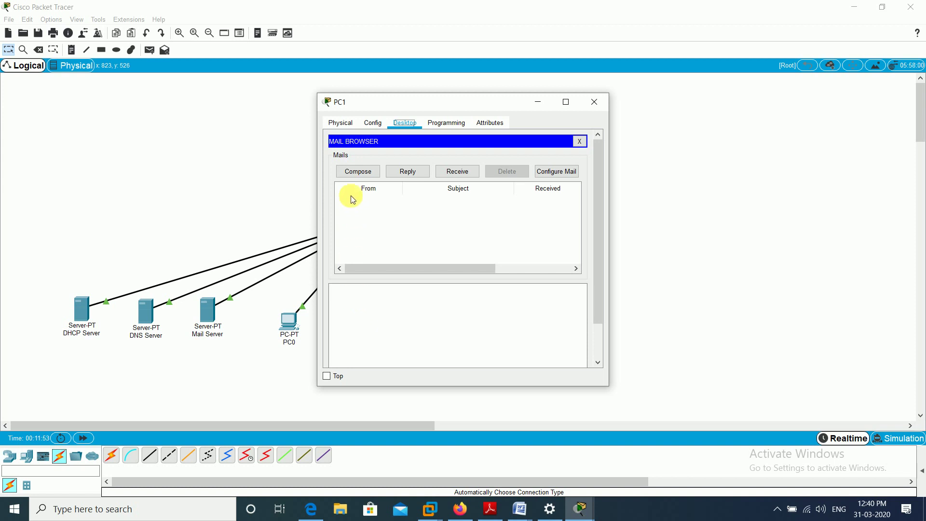
Send an email from PC1 to the first mail user's address with subject "Hello" and message "Stay at Home and Stay Safe"
{"action": "left_click", "coordinate": [357, 171]}
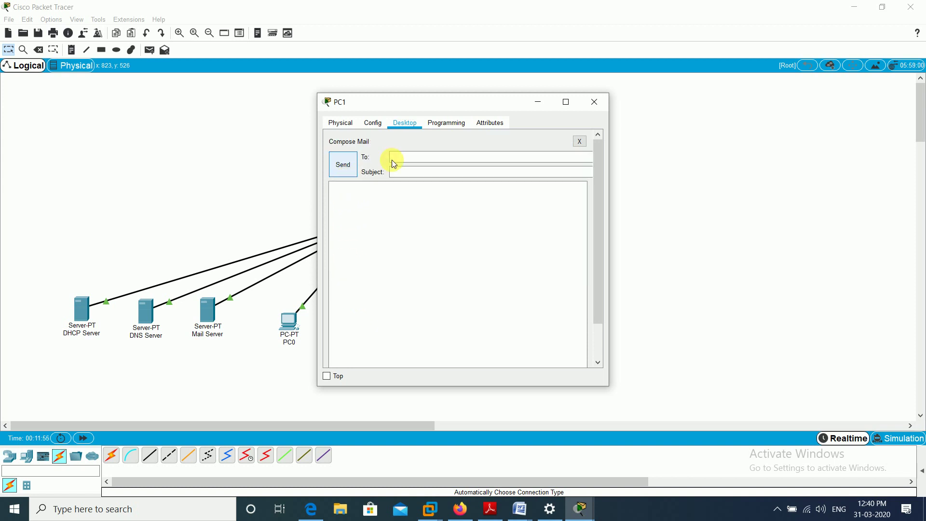
{"action": "left_click", "coordinate": [407, 157]}
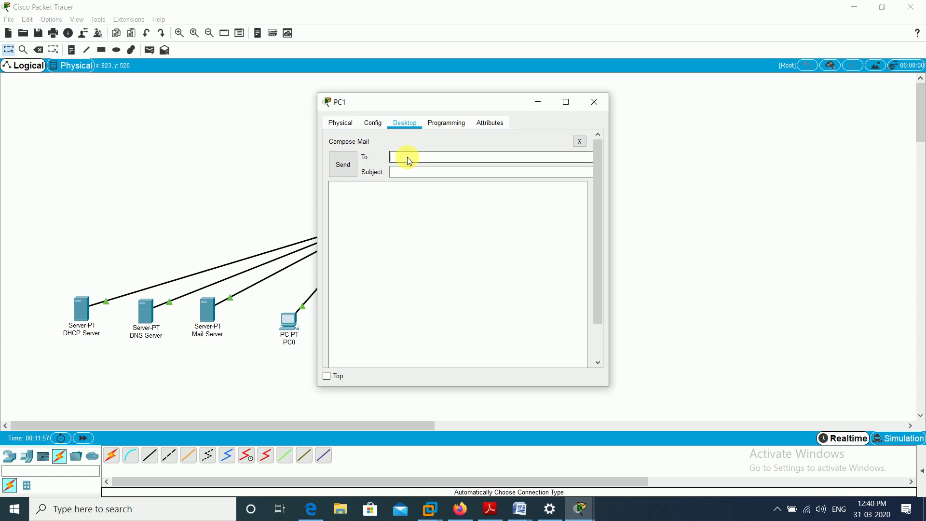
{"action": "type", "text": "ram@gmail.com"}
{"action": "key", "text": "Tab"}
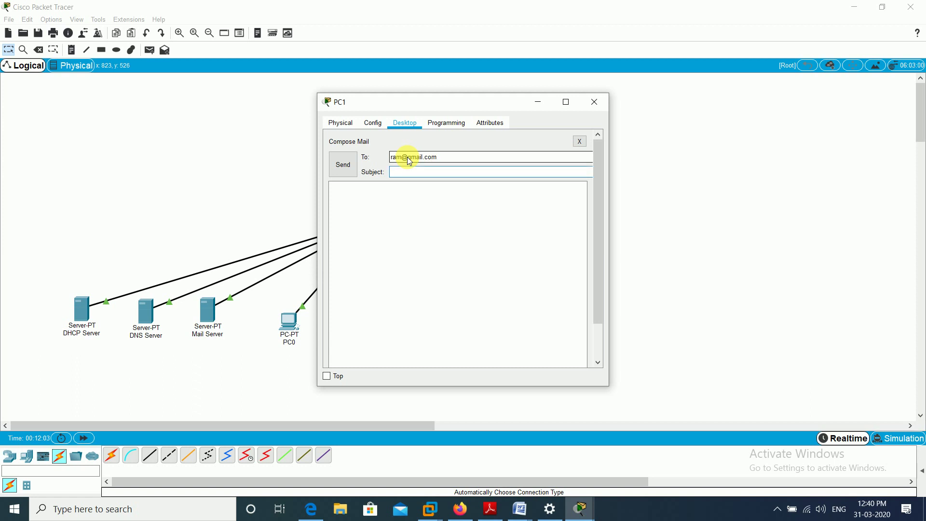
{"action": "type", "text": "Hello"}
{"action": "key", "text": "Tab"}
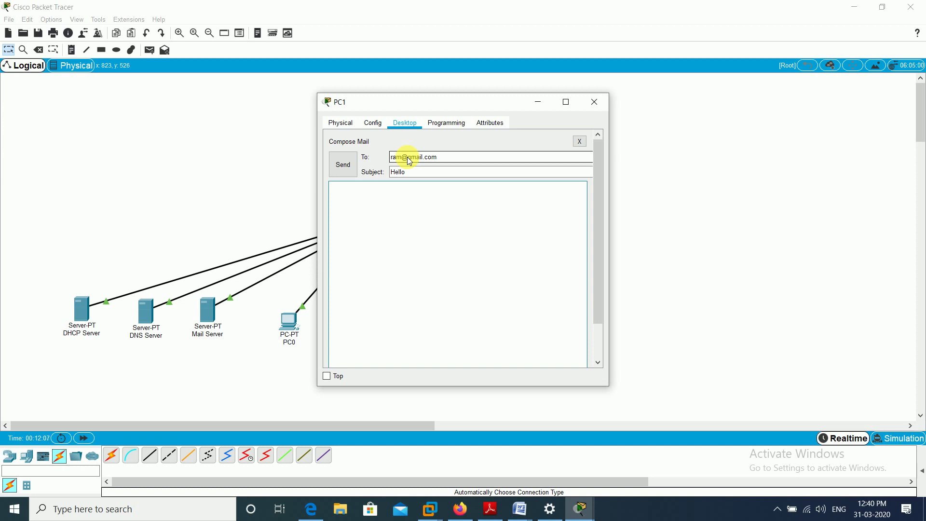
{"action": "type", "text": "Stay at G"}
{"action": "key", "text": "BackSpace"}
{"action": "type", "text": "Home and Stay Safe"}
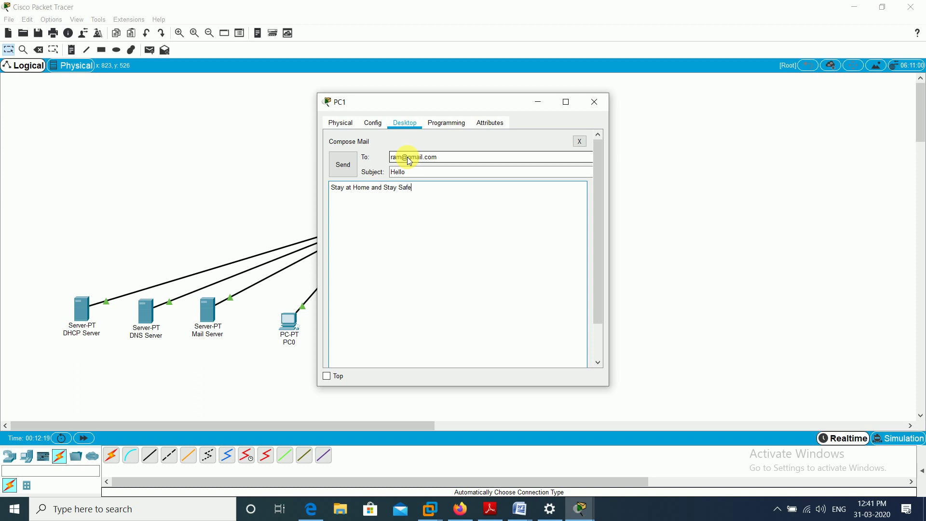
{"action": "left_click", "coordinate": [344, 166]}
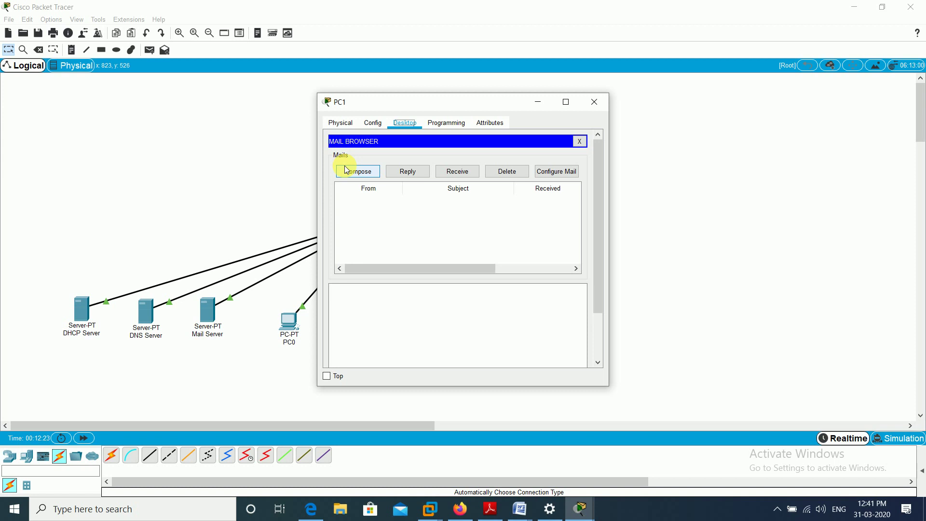
Check the send status of the email in PC1's mail browser, and close PC1
{"action": "left_click", "coordinate": [601, 296]}
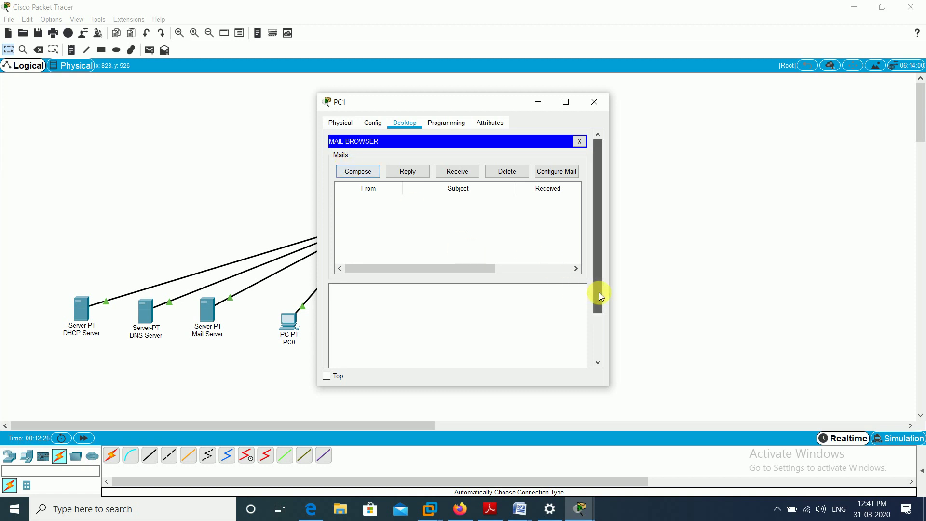
{"action": "left_click_drag", "start_coordinate": [599, 292], "coordinate": [594, 354]}
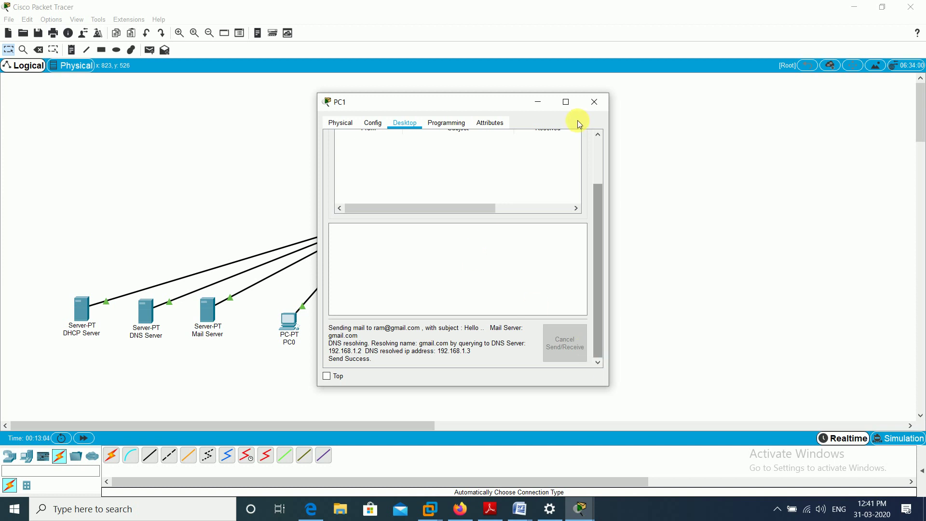
{"action": "left_click", "coordinate": [595, 102]}
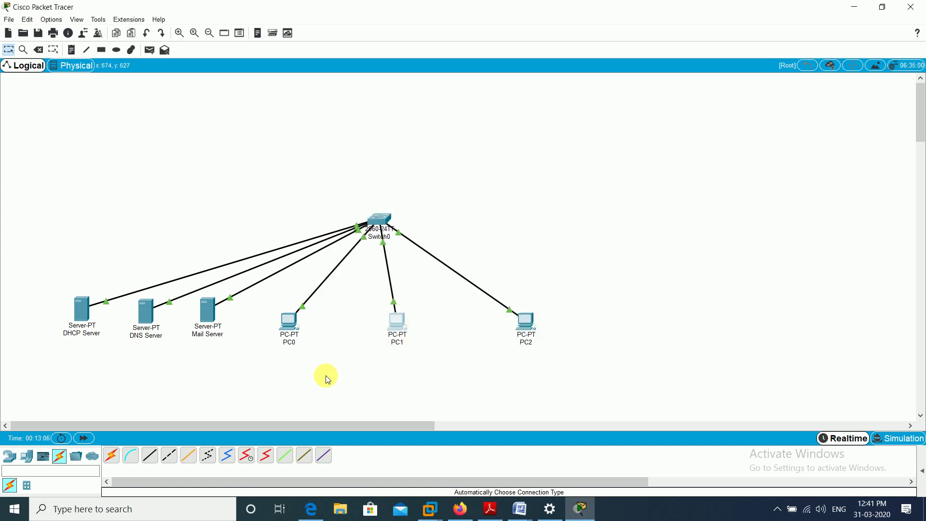
Receive the mail in PC0's mail browser, check the receive status, and close PC0
{"action": "left_click", "coordinate": [286, 334]}
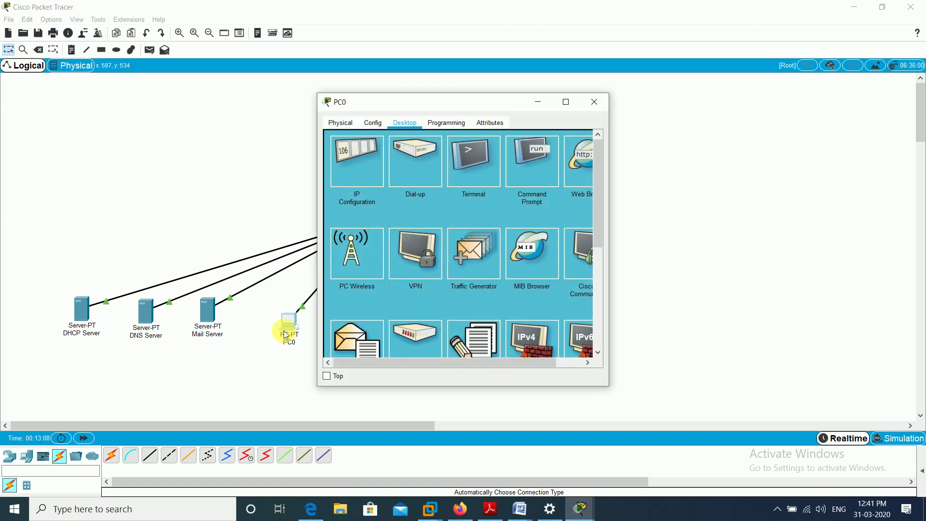
{"action": "left_click", "coordinate": [357, 336]}
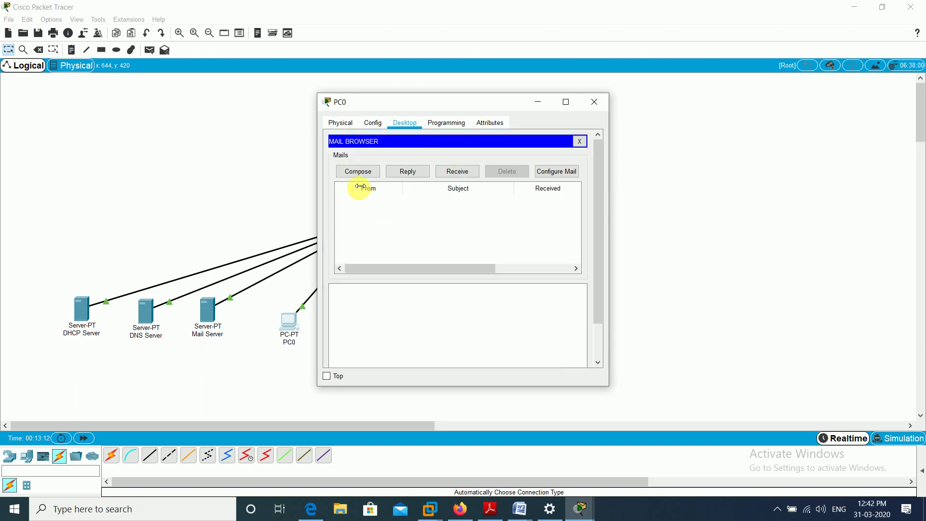
{"action": "left_click", "coordinate": [456, 174]}
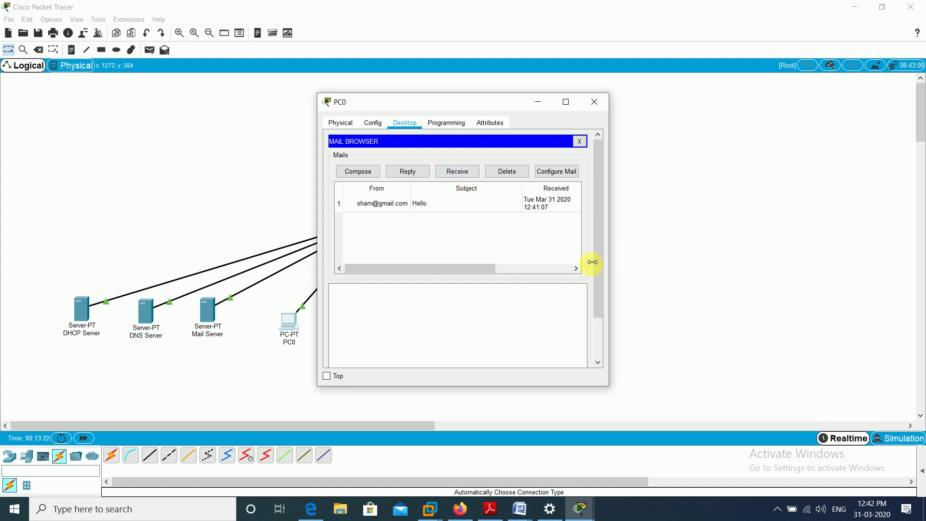
{"action": "scroll", "coordinate": [604, 268], "scroll_direction": "down", "scroll_amount": 3}
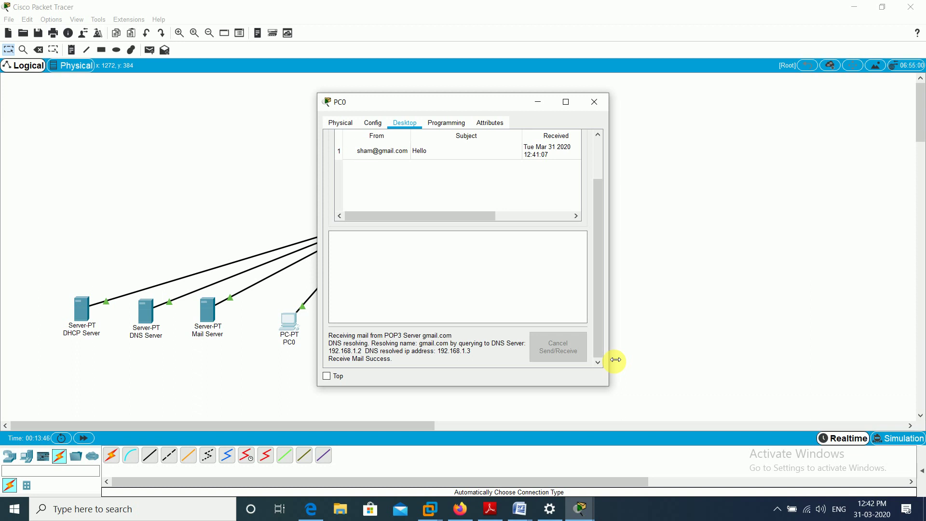
{"action": "left_click", "coordinate": [590, 108]}
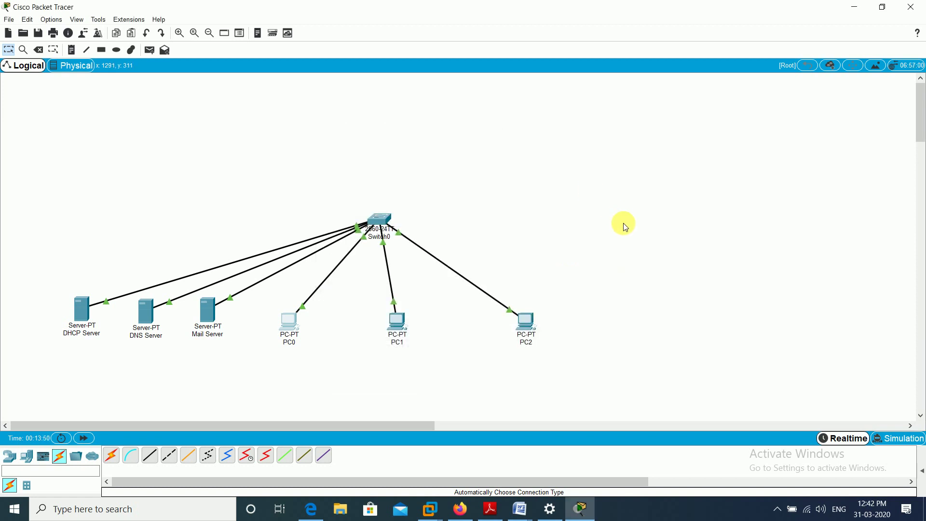